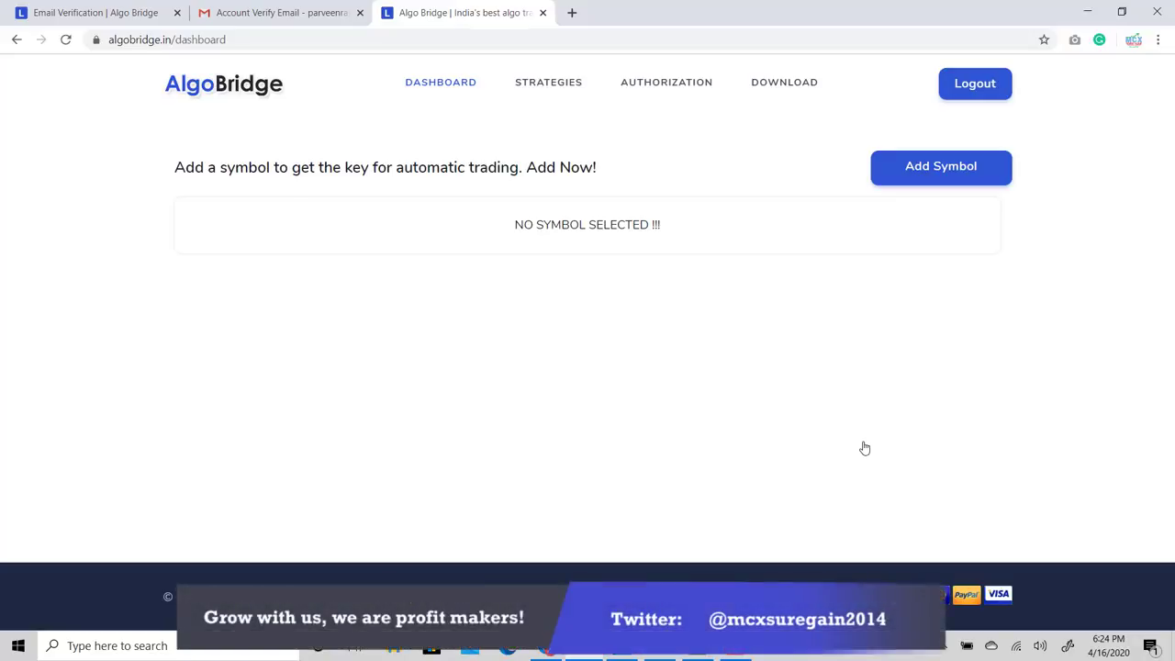
Browse the strategy cards on the Strategies page, then go to the Authorization page
click(554, 86)
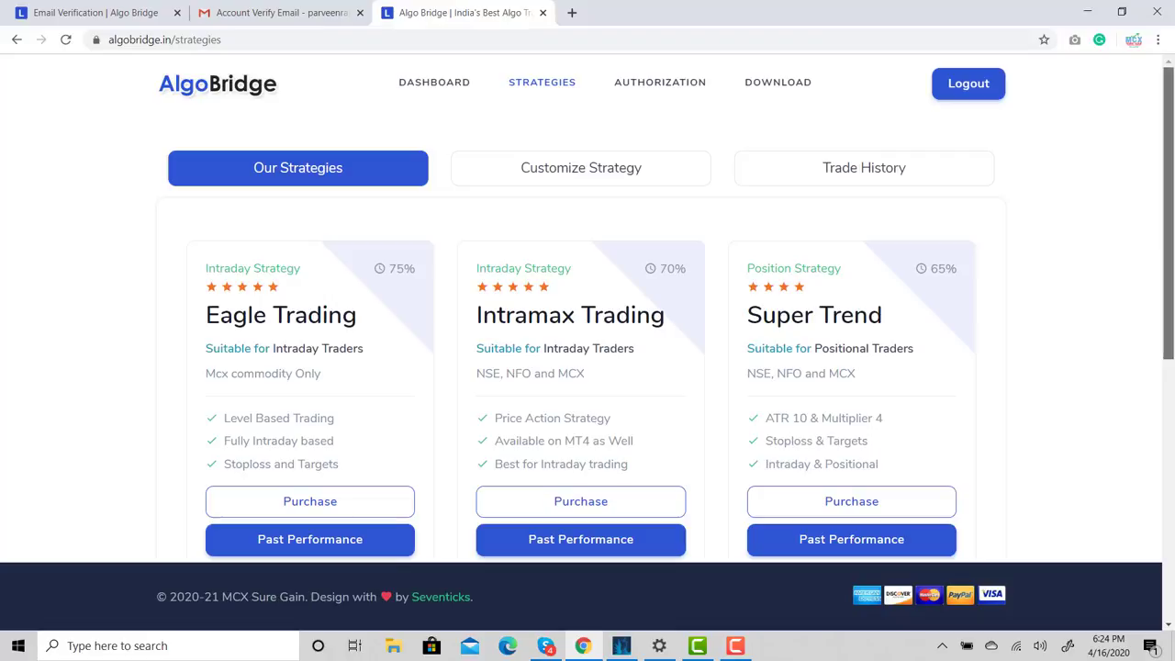
drag(1168, 92, 1147, 104)
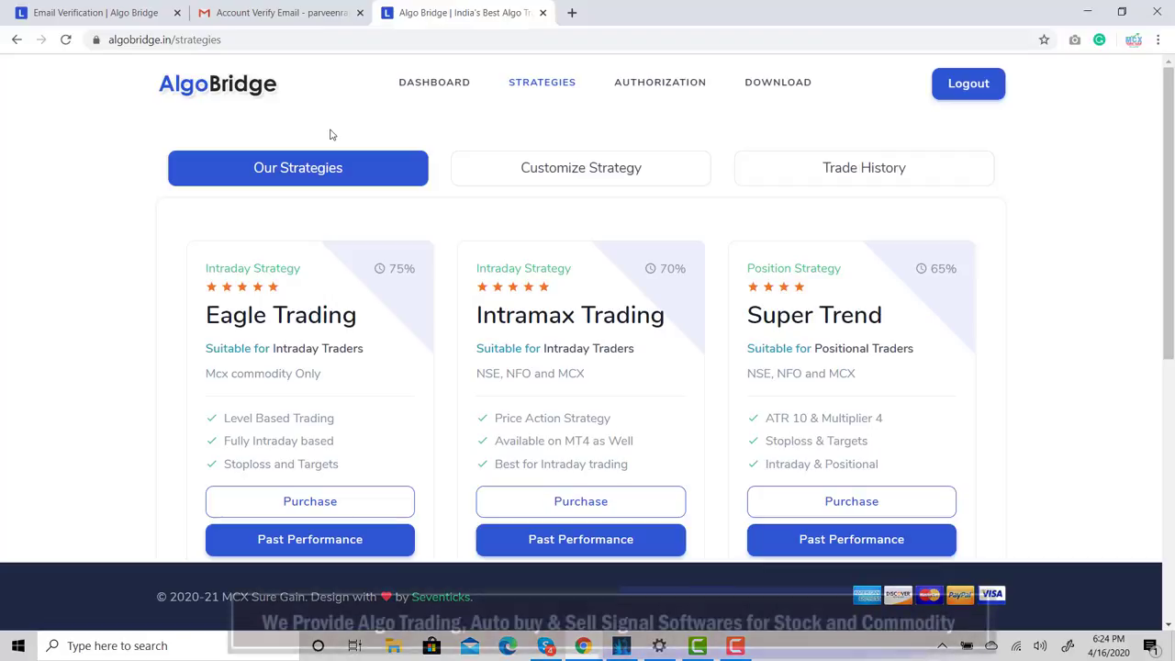
click(664, 88)
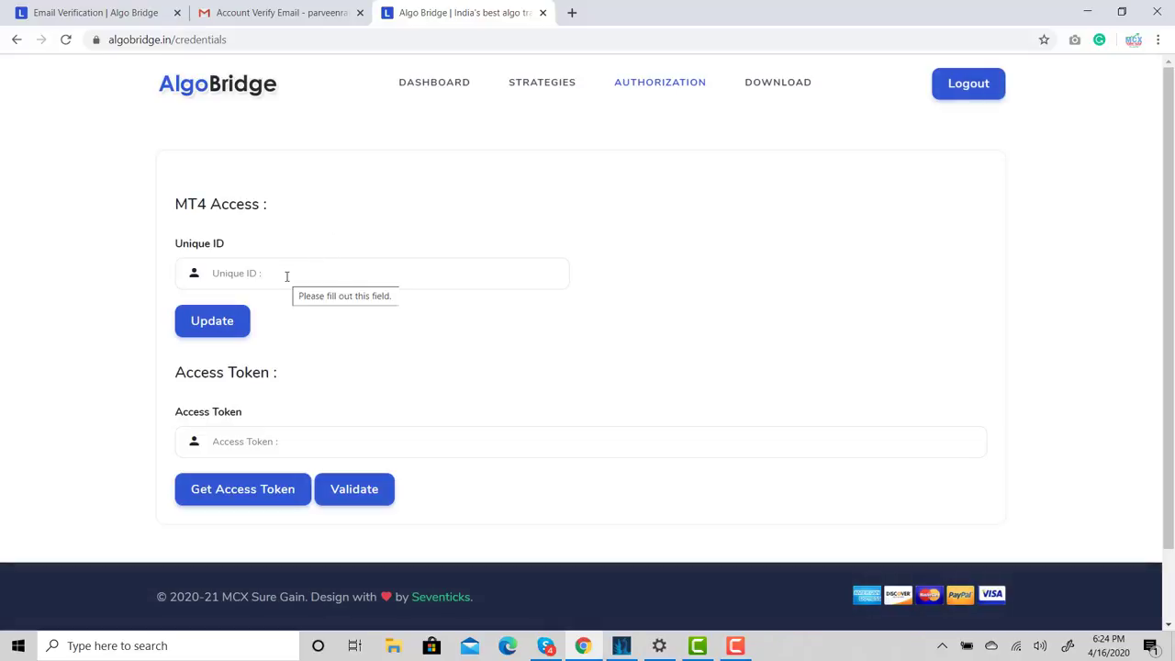
Enter and save the MT4 Unique ID, then request an access token from Alice Blue
click(286, 275)
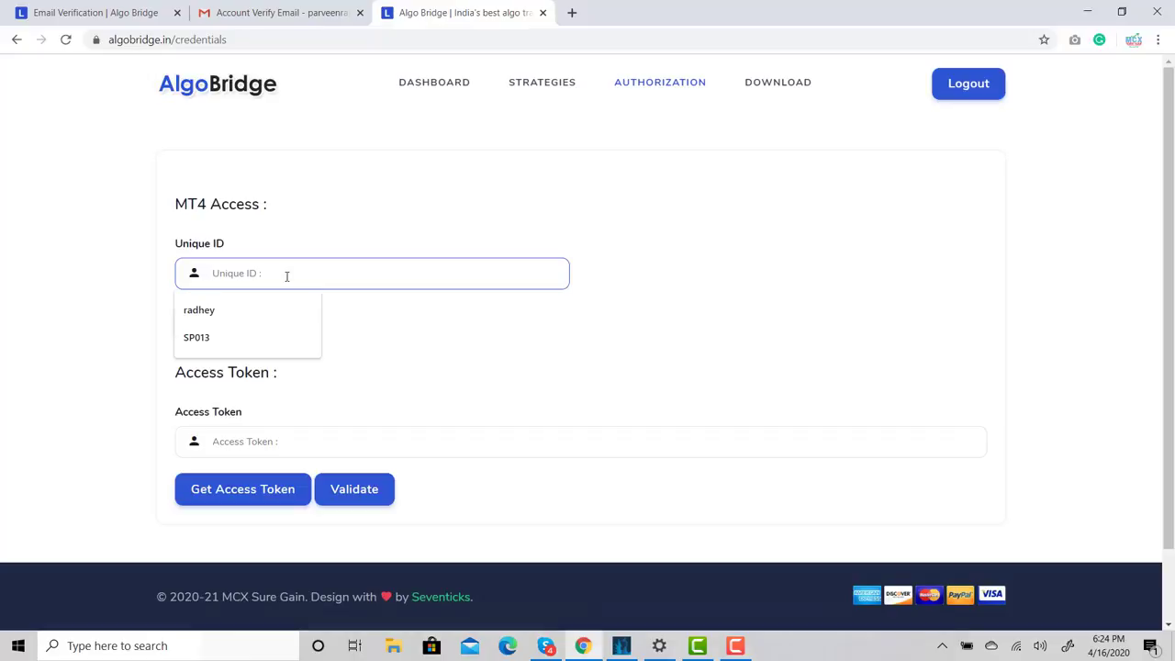
text(r)
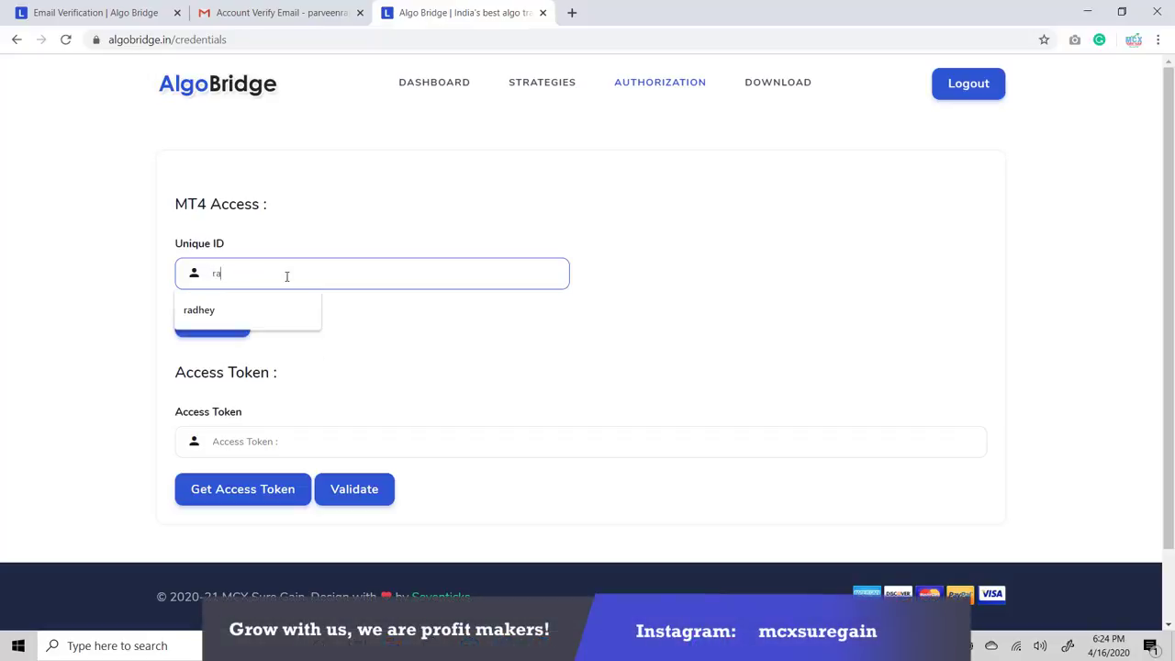
text(a)
key(BackSpace)
key(BackSpace)
text(R)
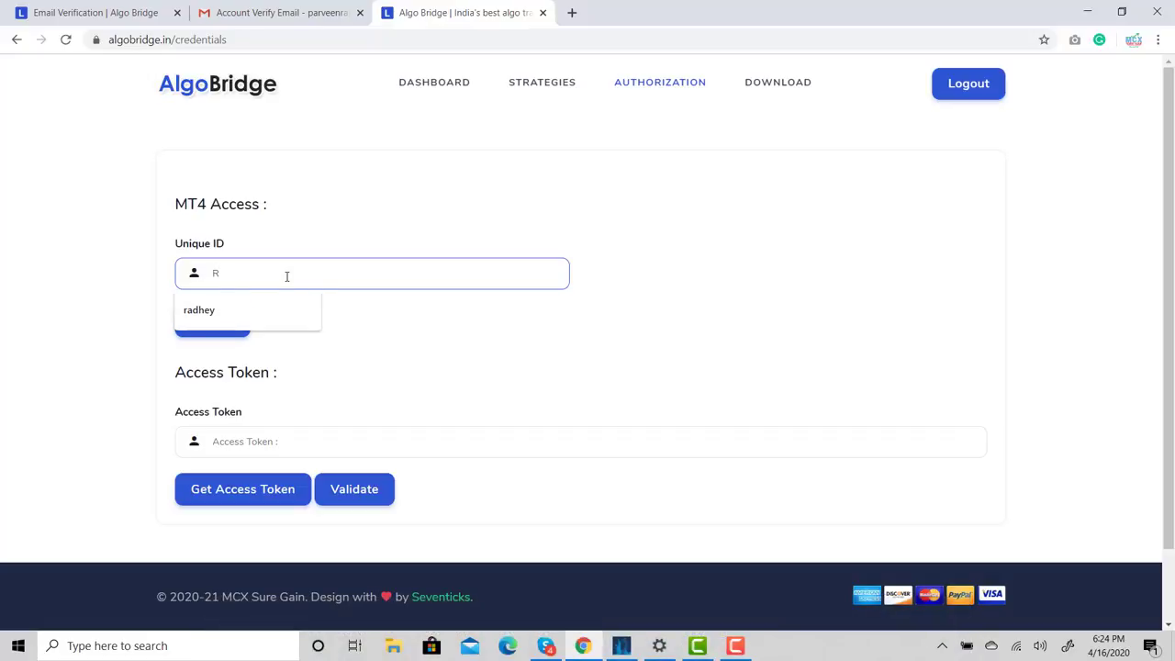
text(ANA)
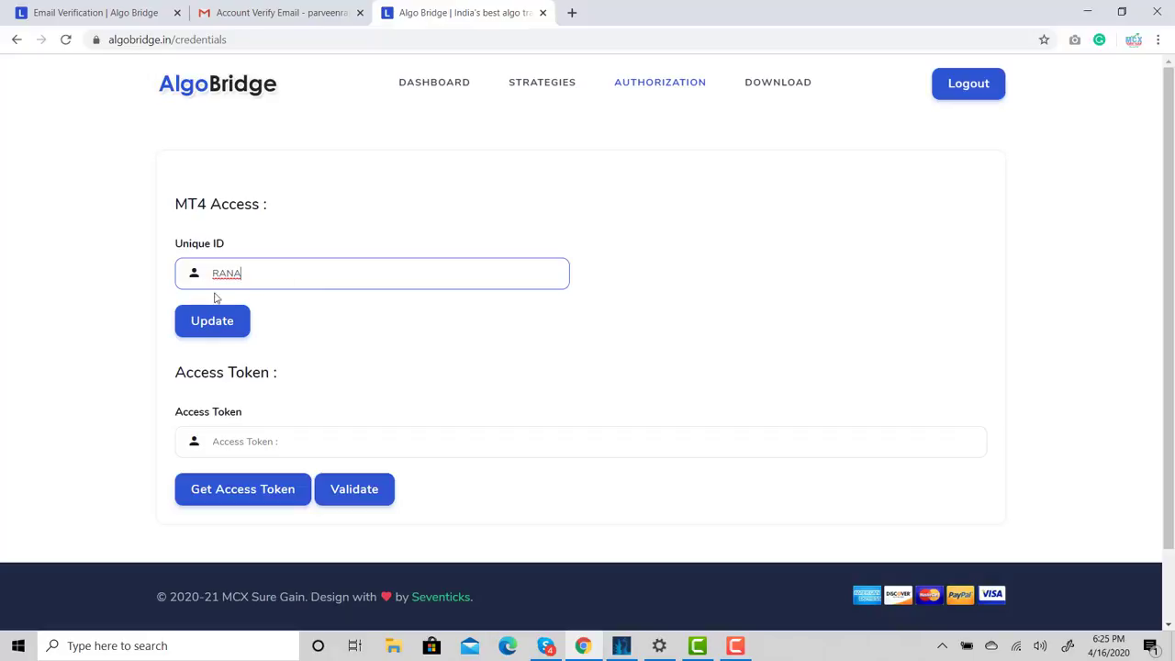
click(227, 329)
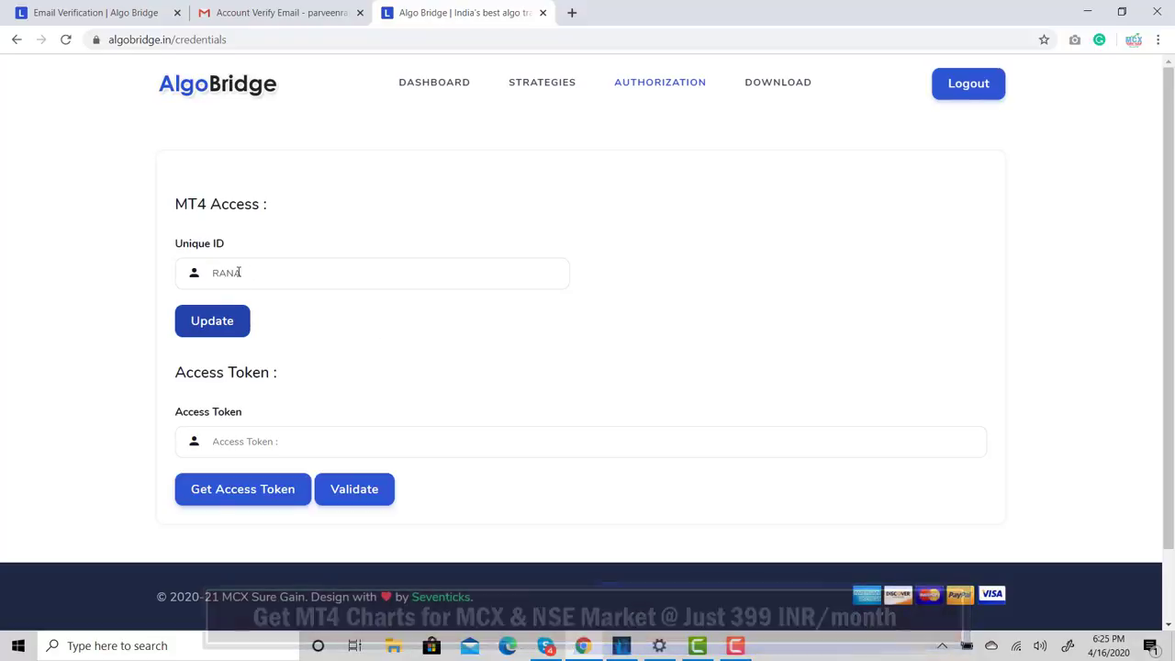
click(180, 489)
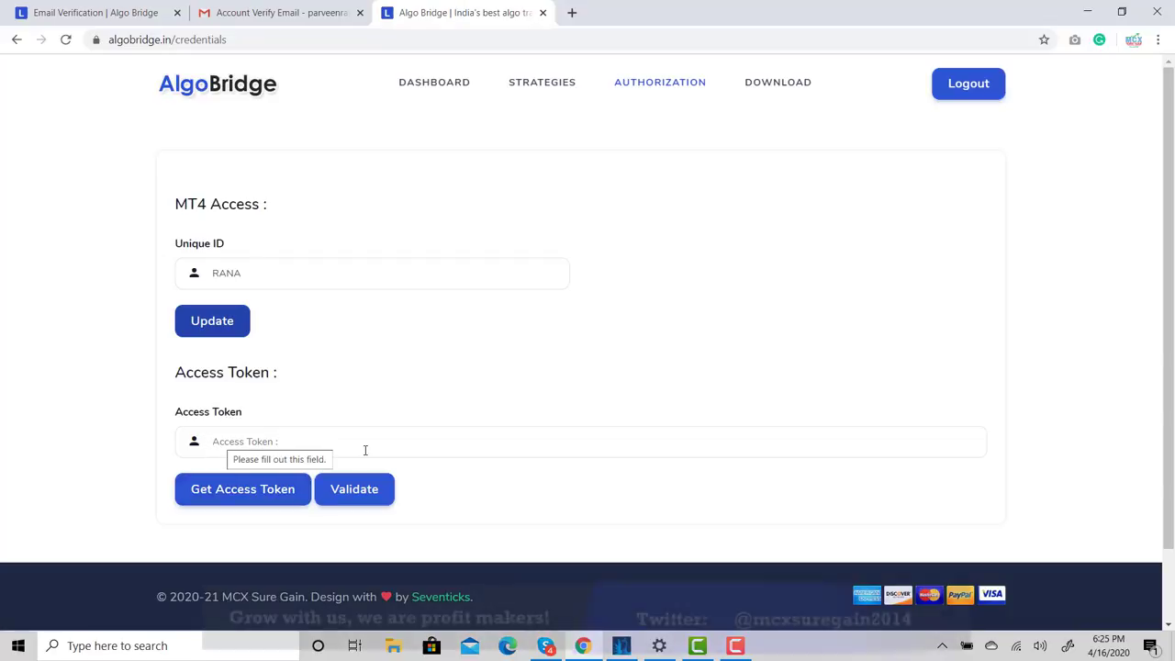
click(242, 494)
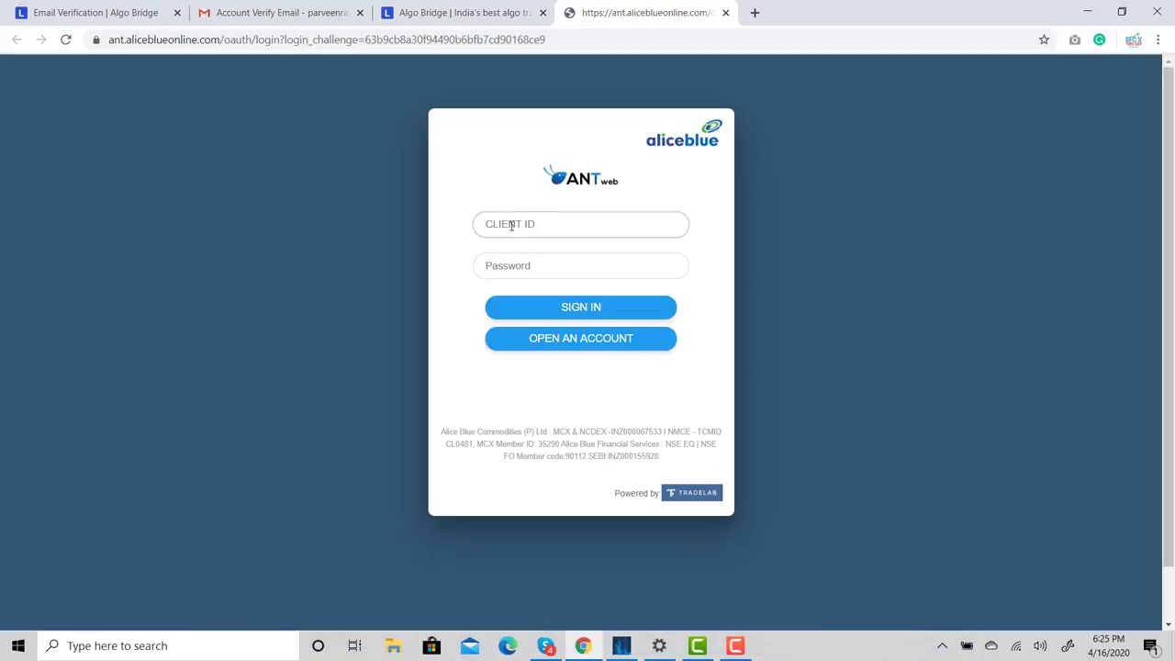
Sign in to Alice Blue with the client ID and password, then submit both security answers
click(510, 232)
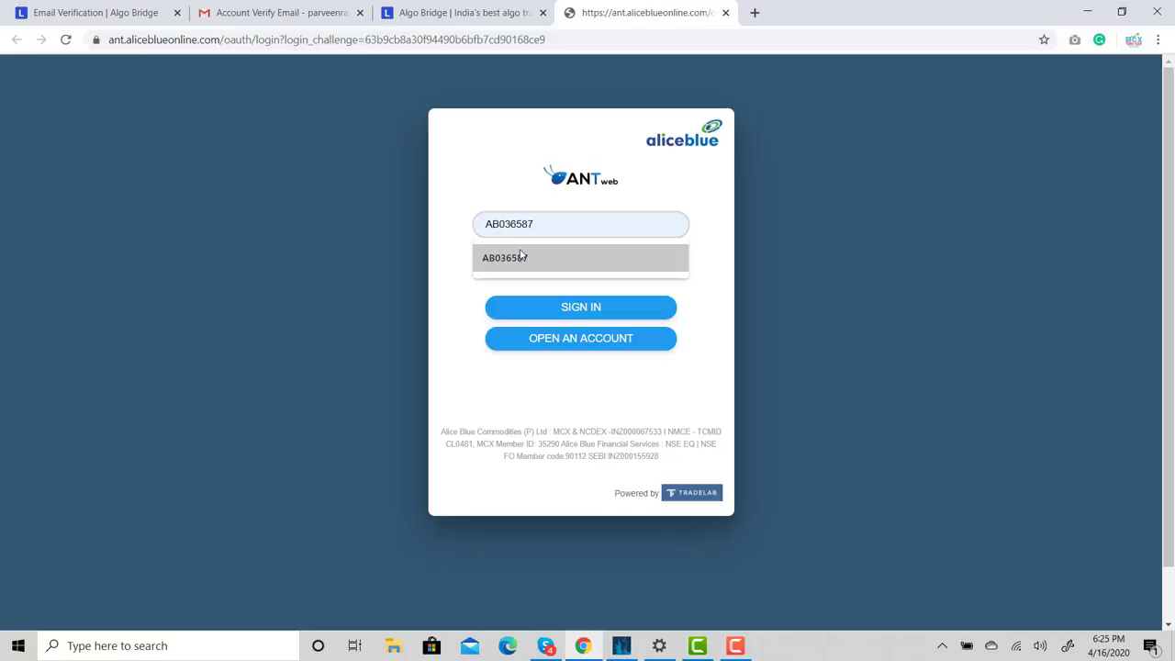
click(524, 258)
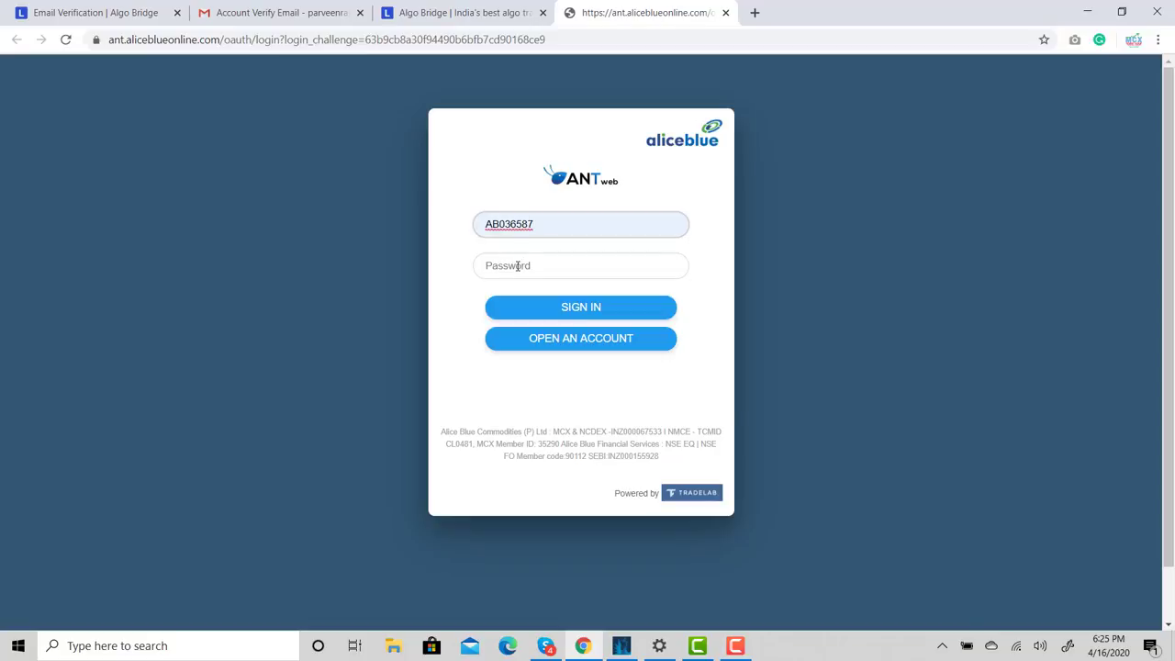
click(518, 265)
text(*)
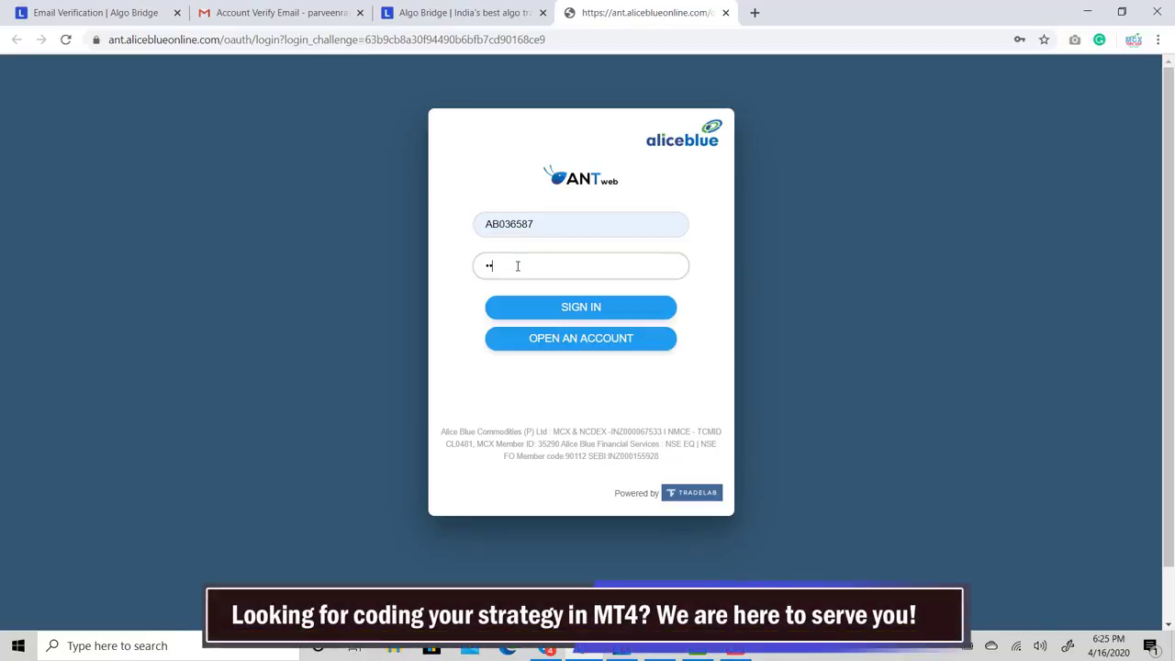
text(********)
click(560, 308)
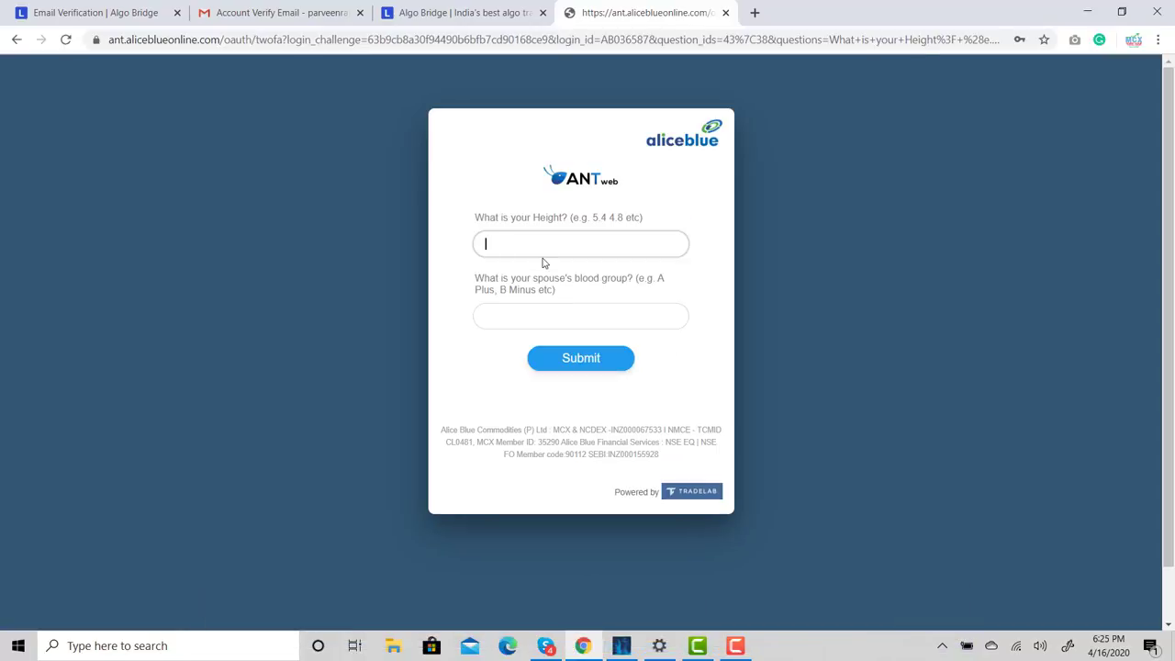
key(Tab)
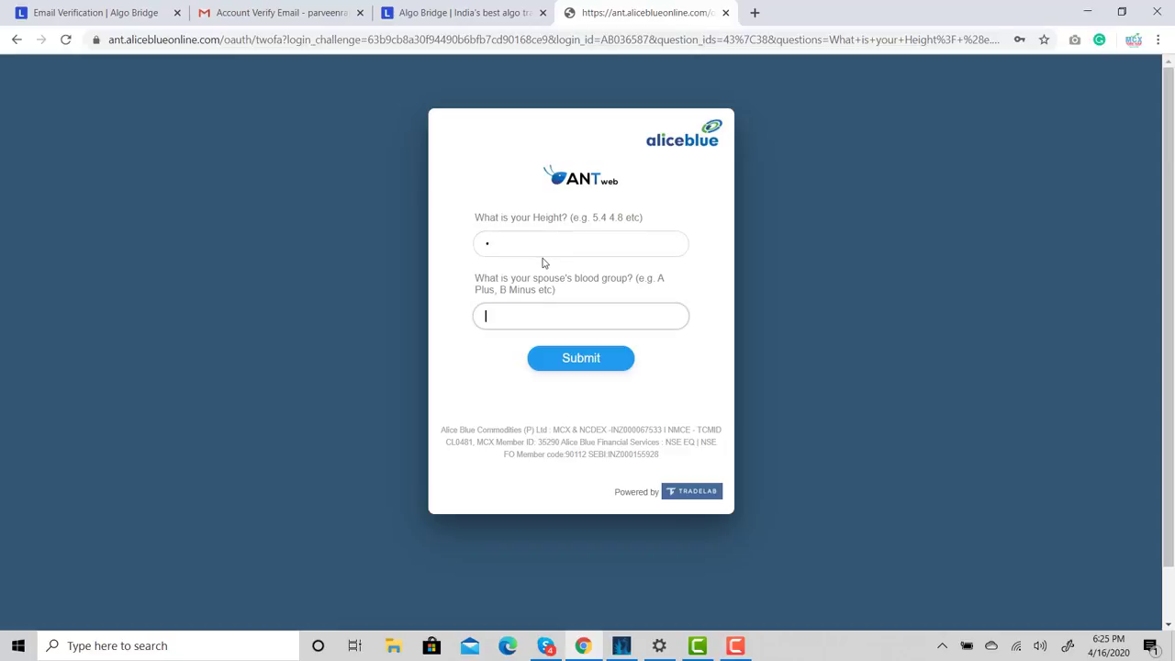
click(570, 361)
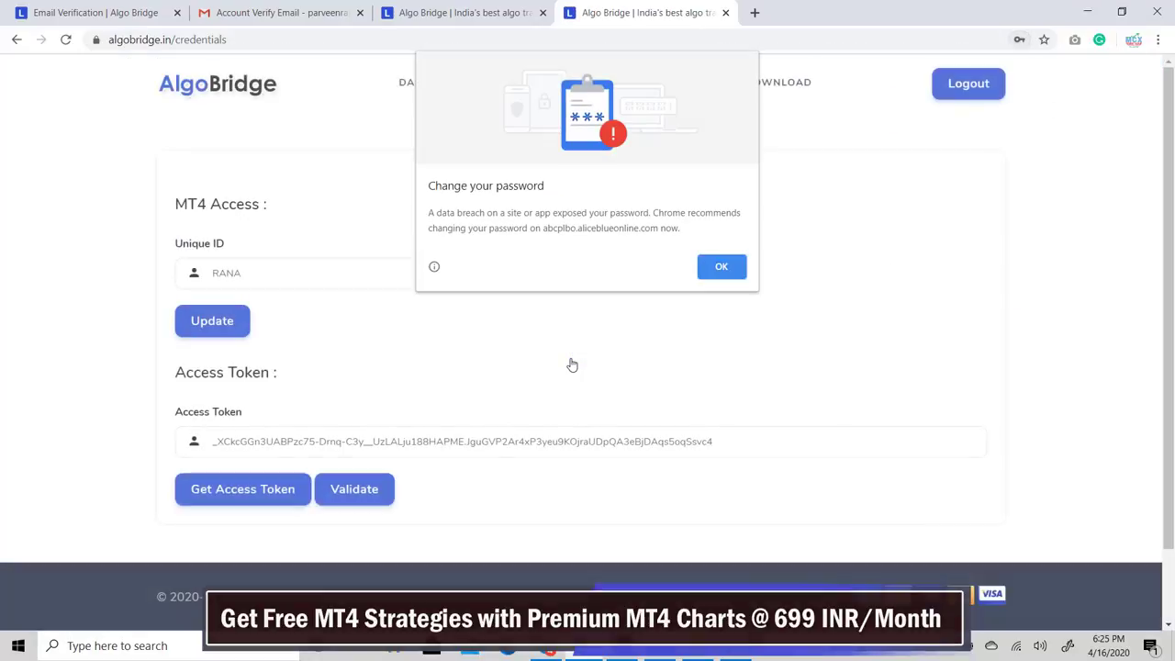
Dismiss Chrome's change-password and update-password prompts, then validate the access token
click(722, 267)
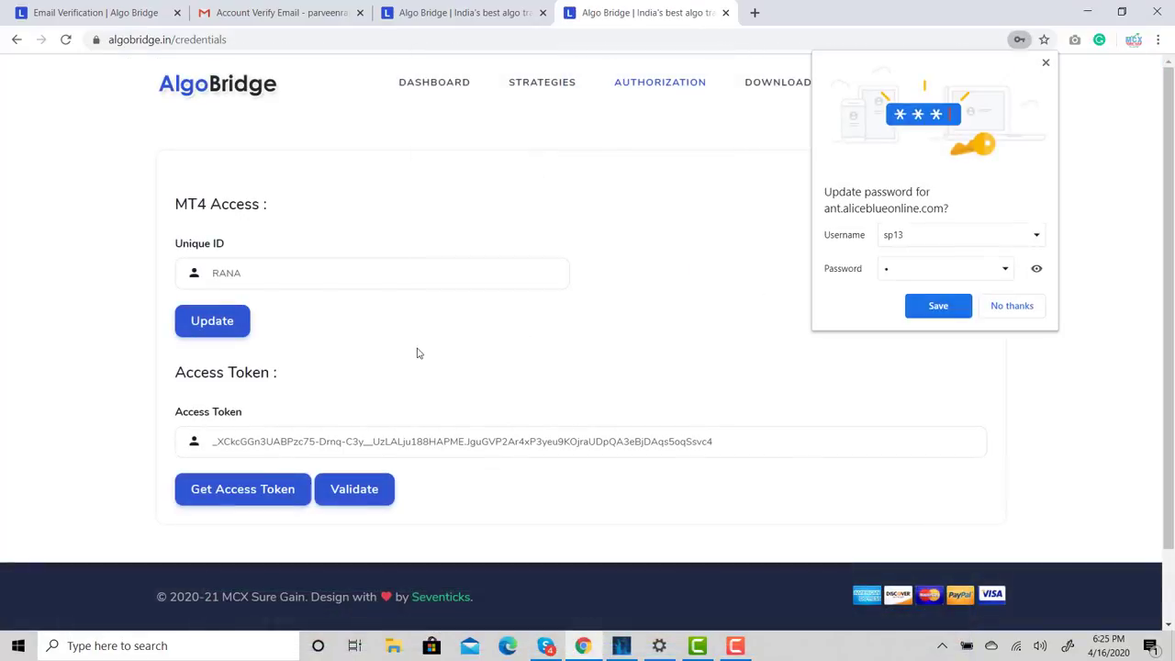
click(1006, 309)
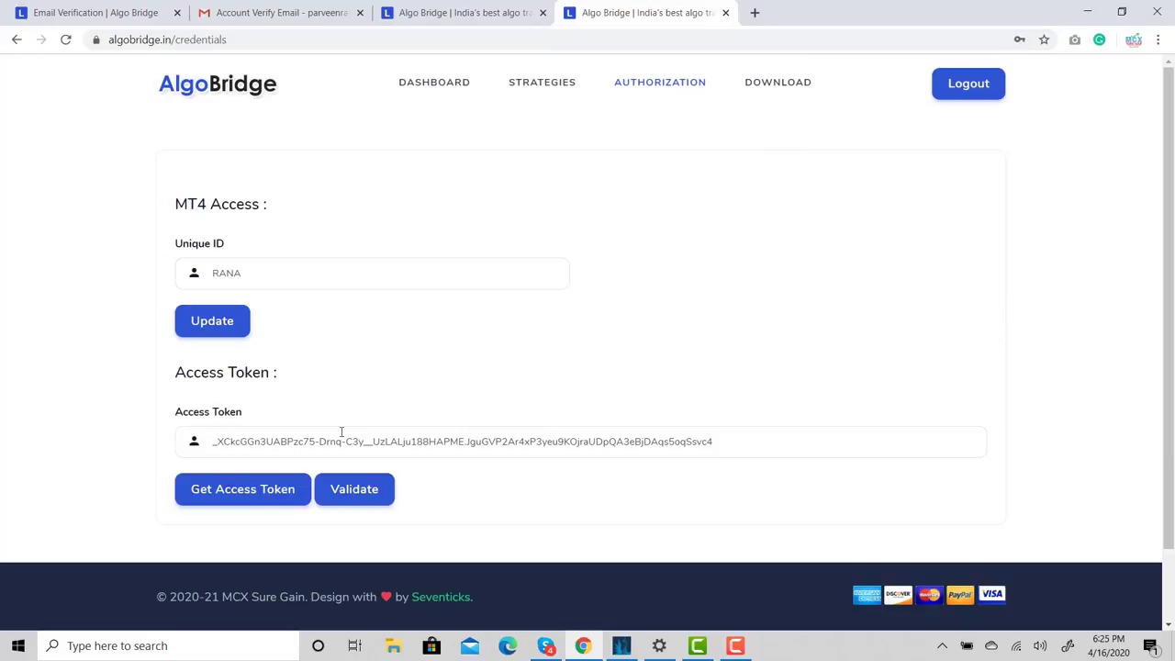
click(356, 496)
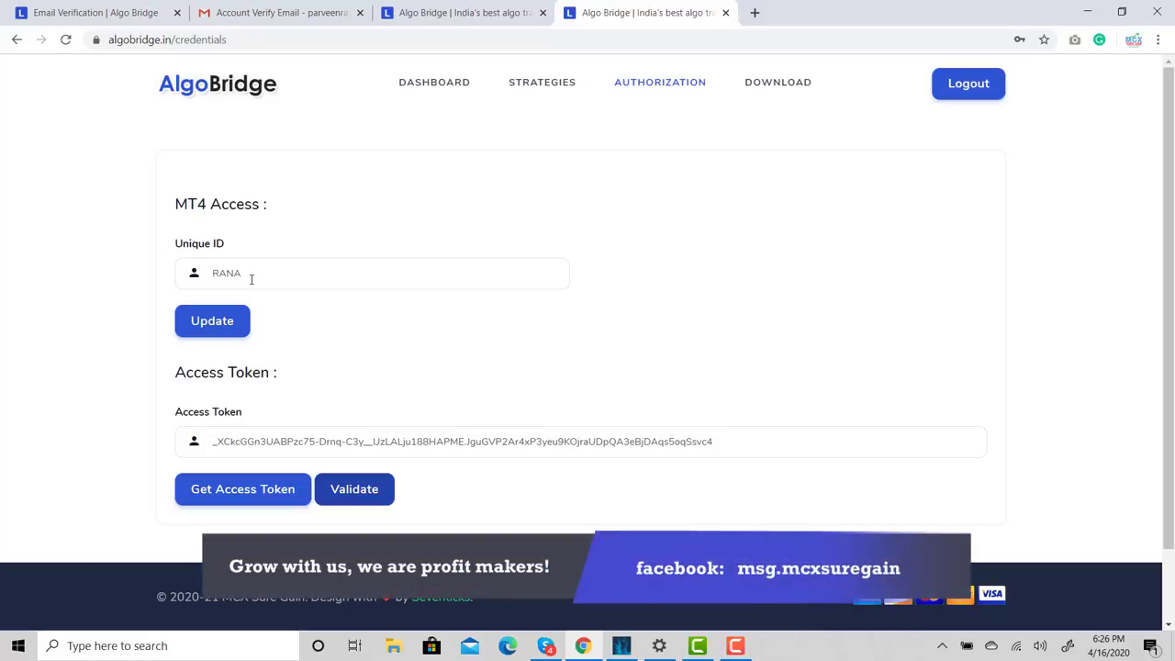
Request a fresh access token, then close the extra Alice Blue tab and return to AlgoBridge
click(236, 491)
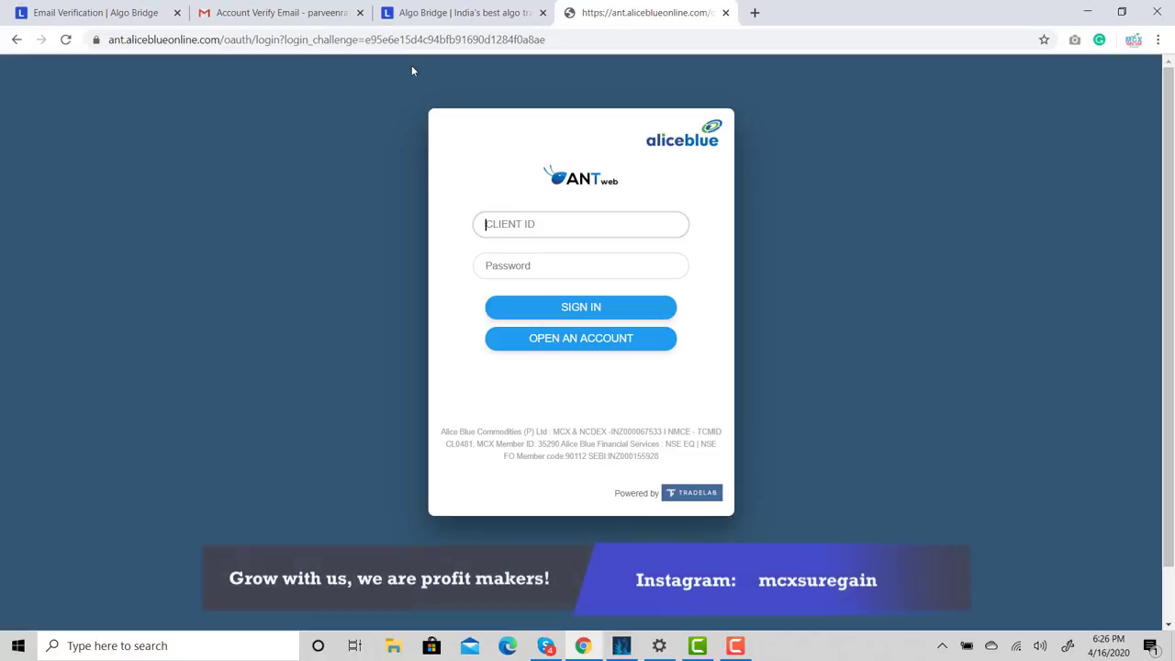
click(466, 15)
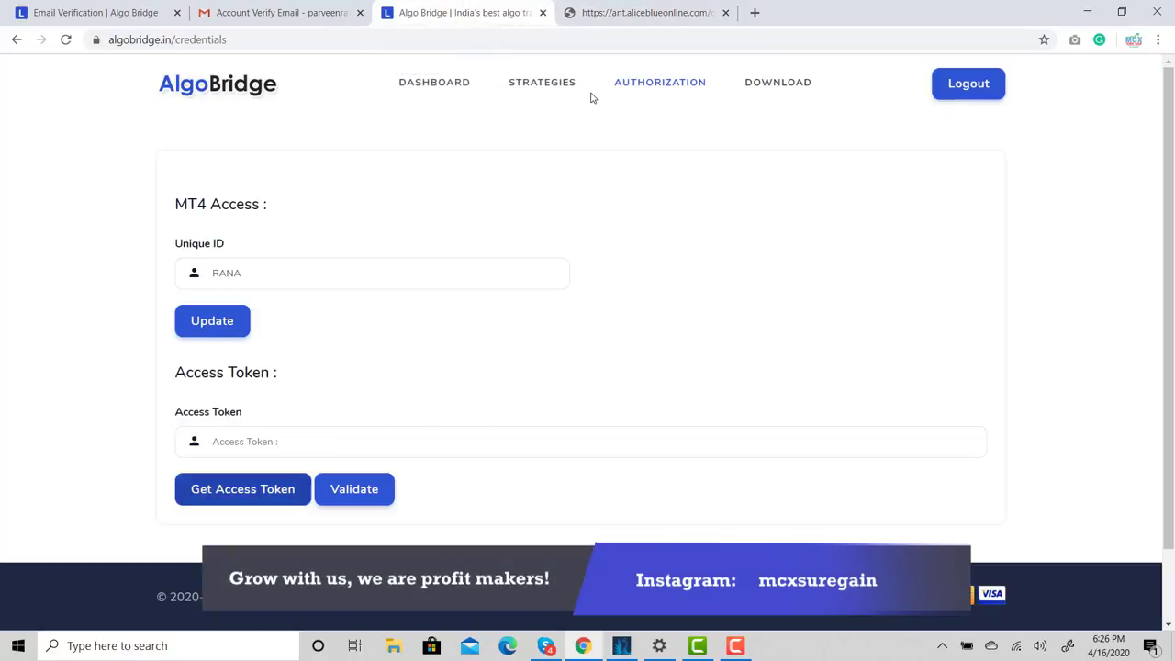
click(725, 13)
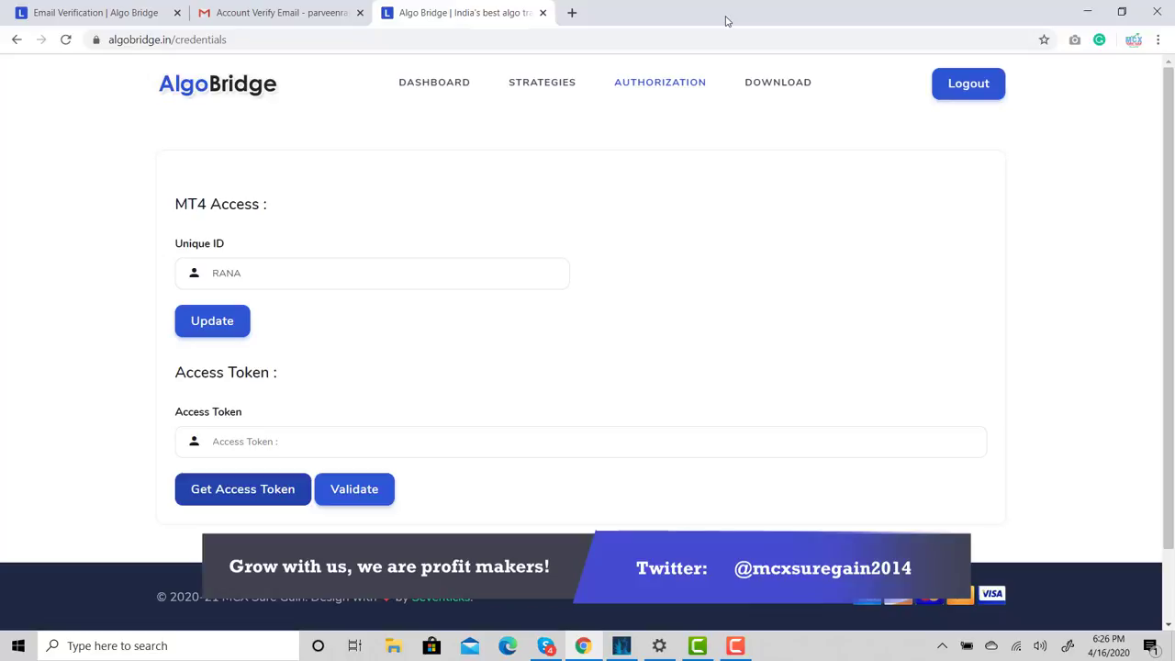
Check the empty Trade History, then scroll through the Our Strategies cards
click(543, 86)
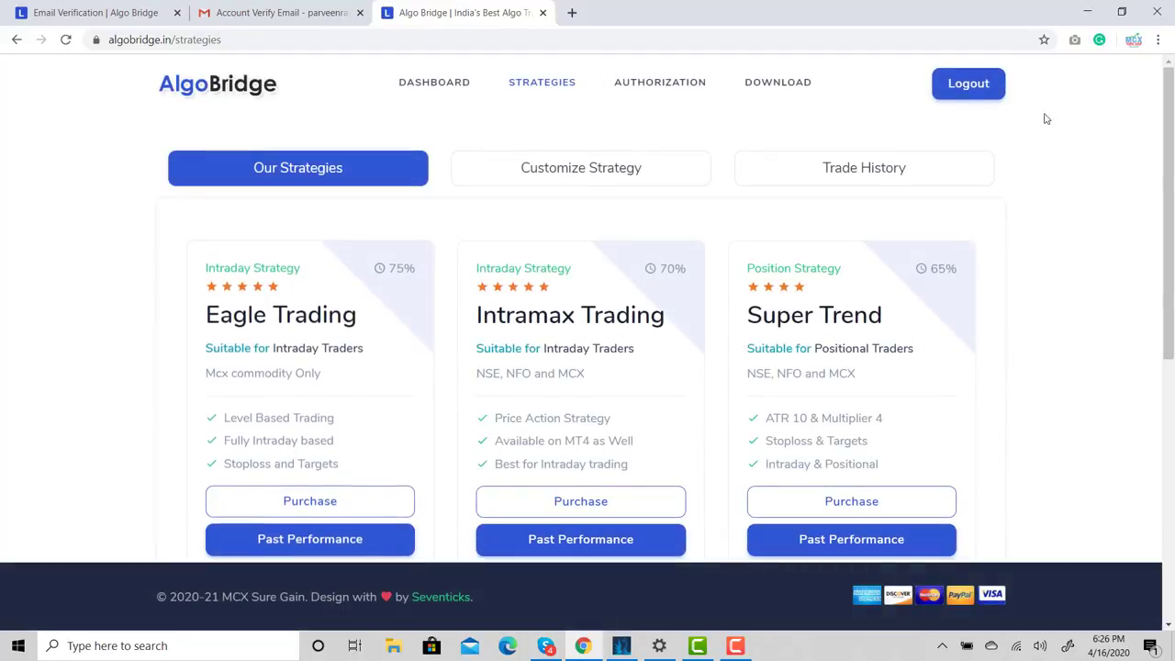
click(623, 170)
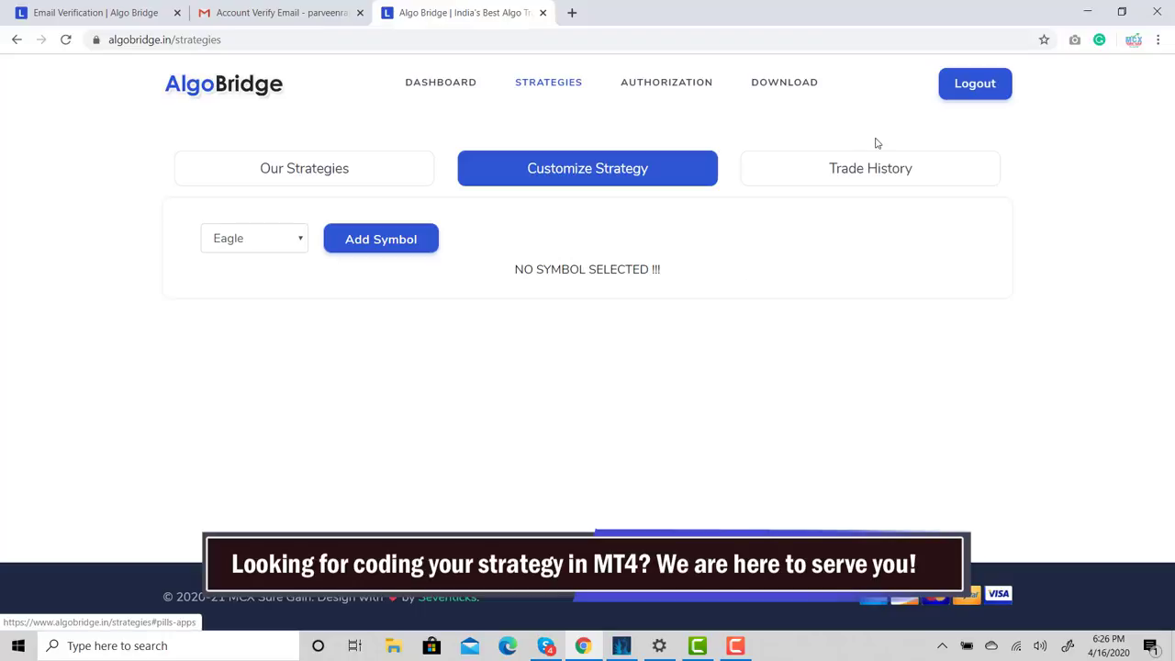
click(877, 168)
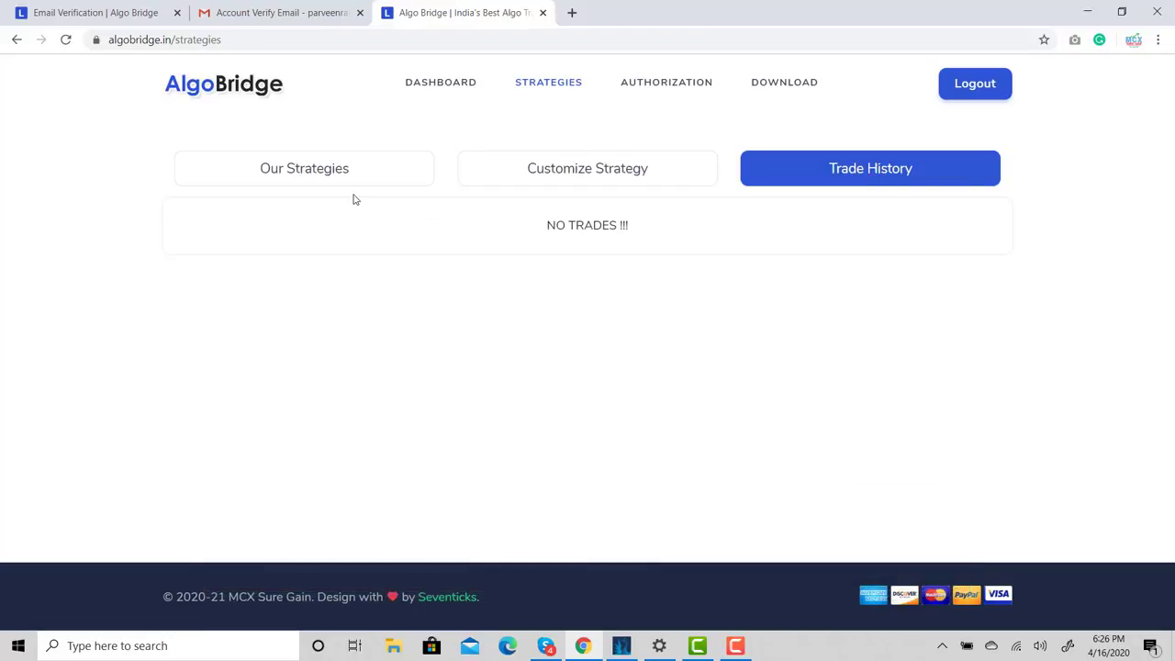
click(299, 173)
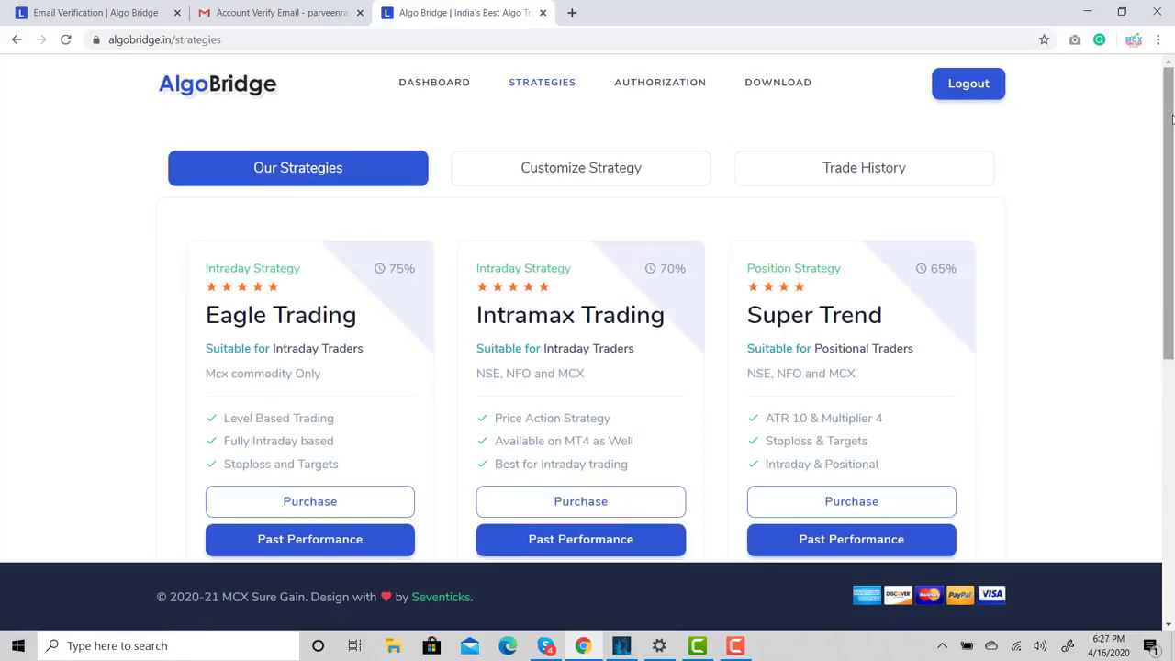
scroll(1056, 156, down, 1)
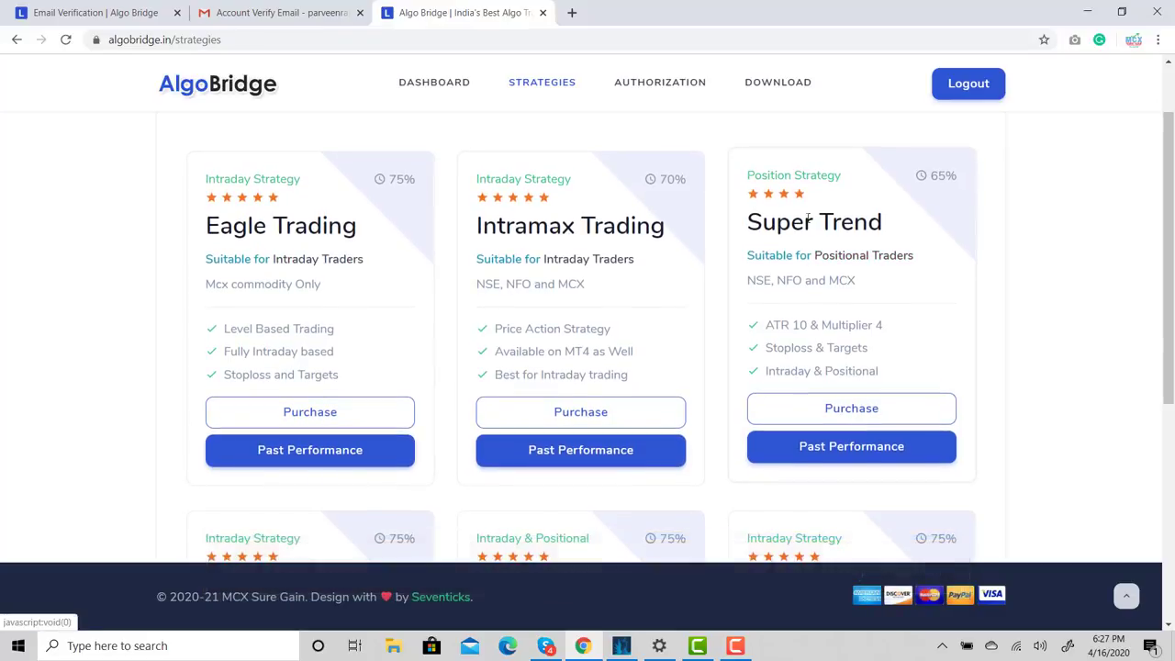
Open Eagle Trading's past performance and scroll to the totals: 29 signals, 79.31% accuracy
click(313, 448)
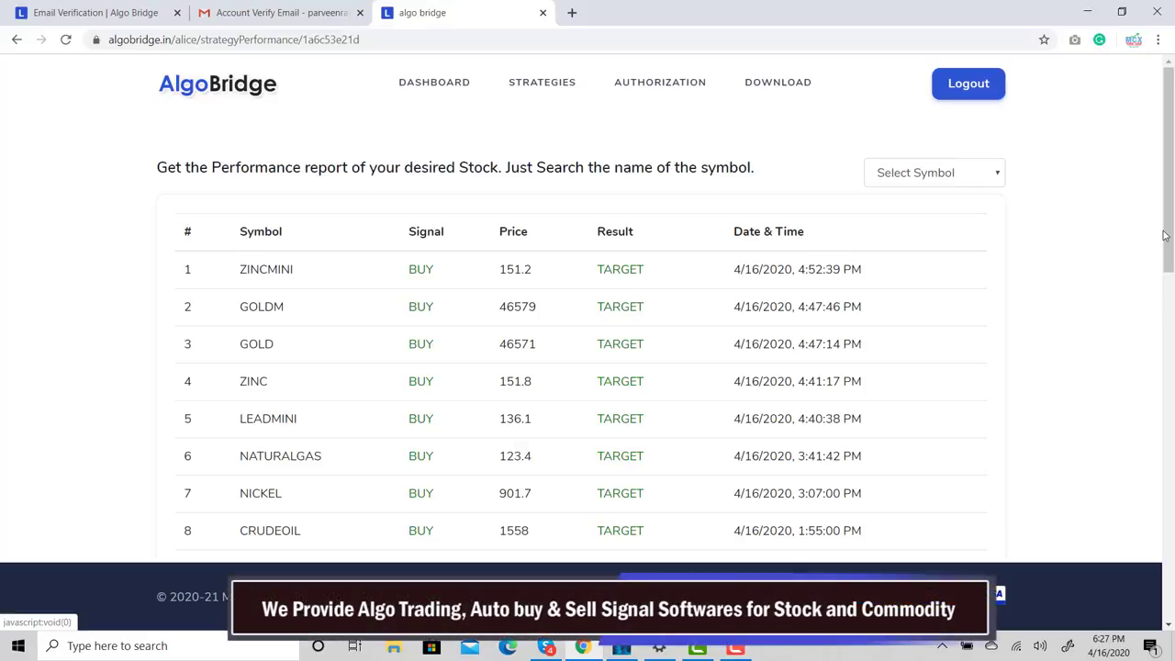
drag(1168, 234, 1171, 547)
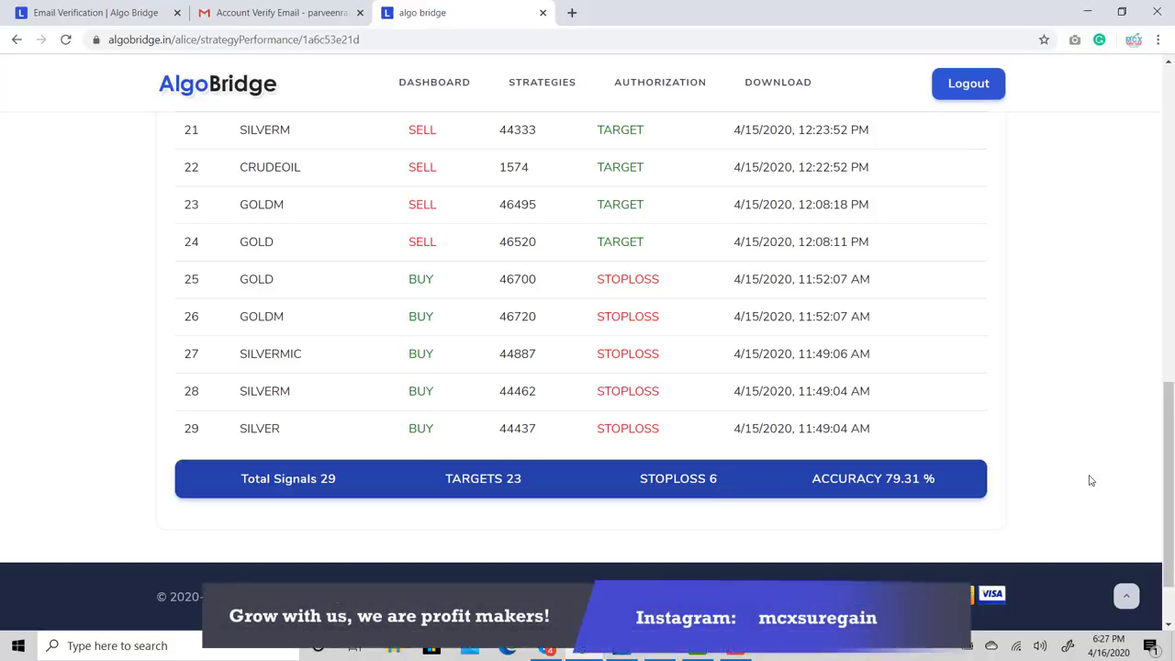
drag(1166, 437, 1140, 119)
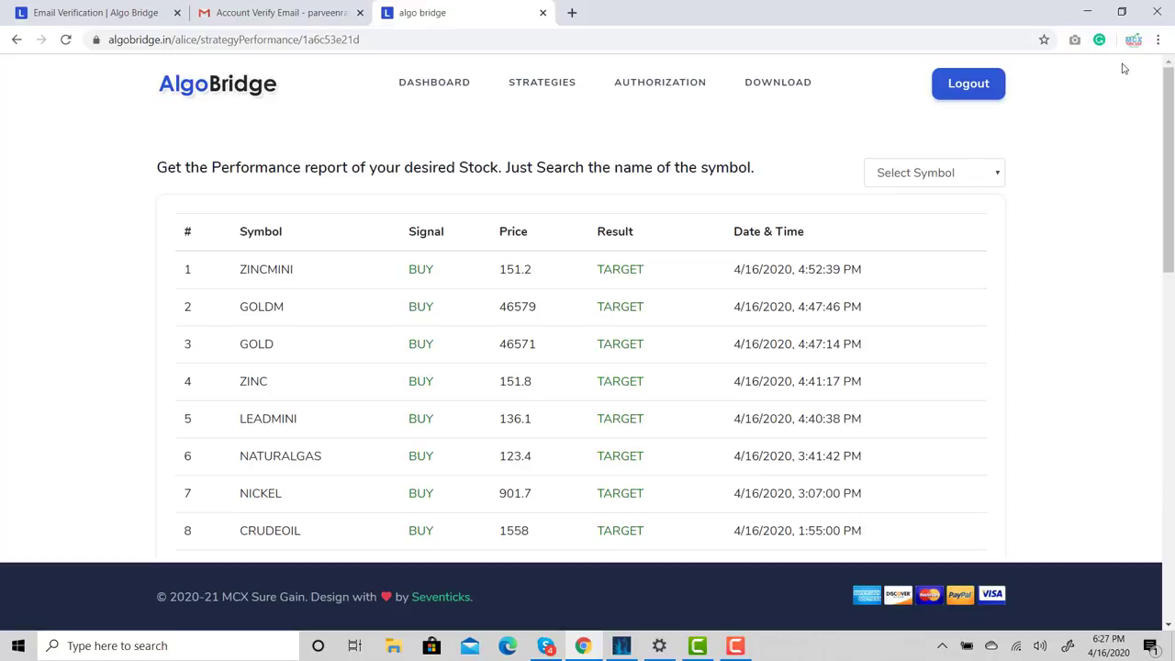
Return to the strategies list and scroll through the Eagle, Intramax and Super Trend cards
click(535, 84)
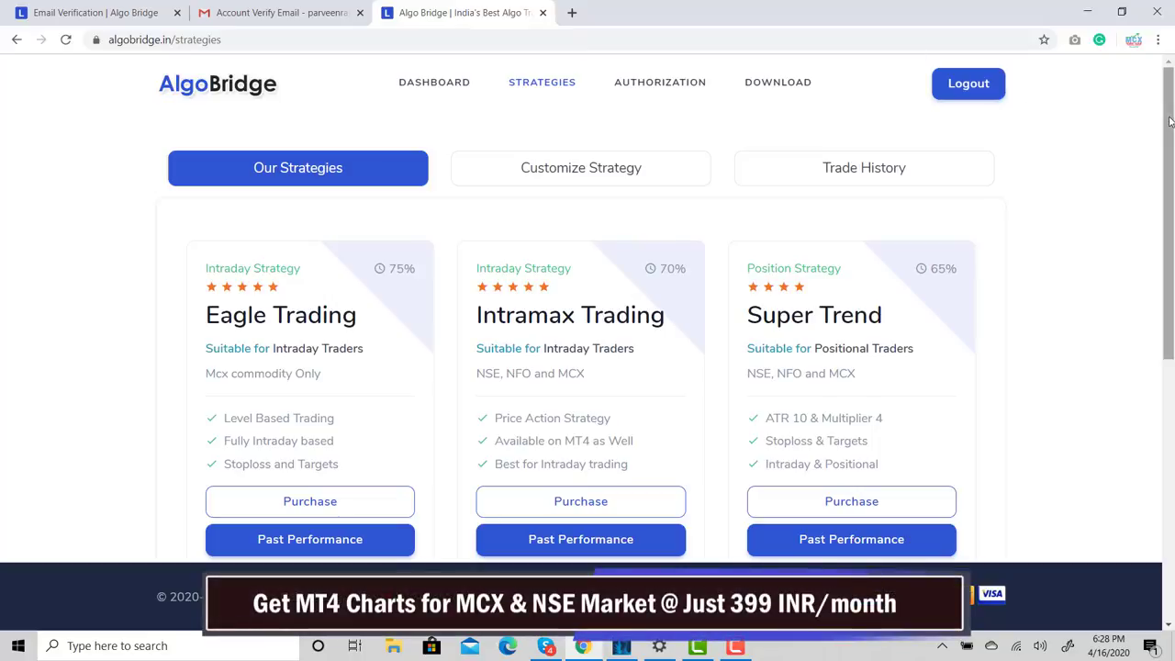
scroll(1170, 122, down, 1)
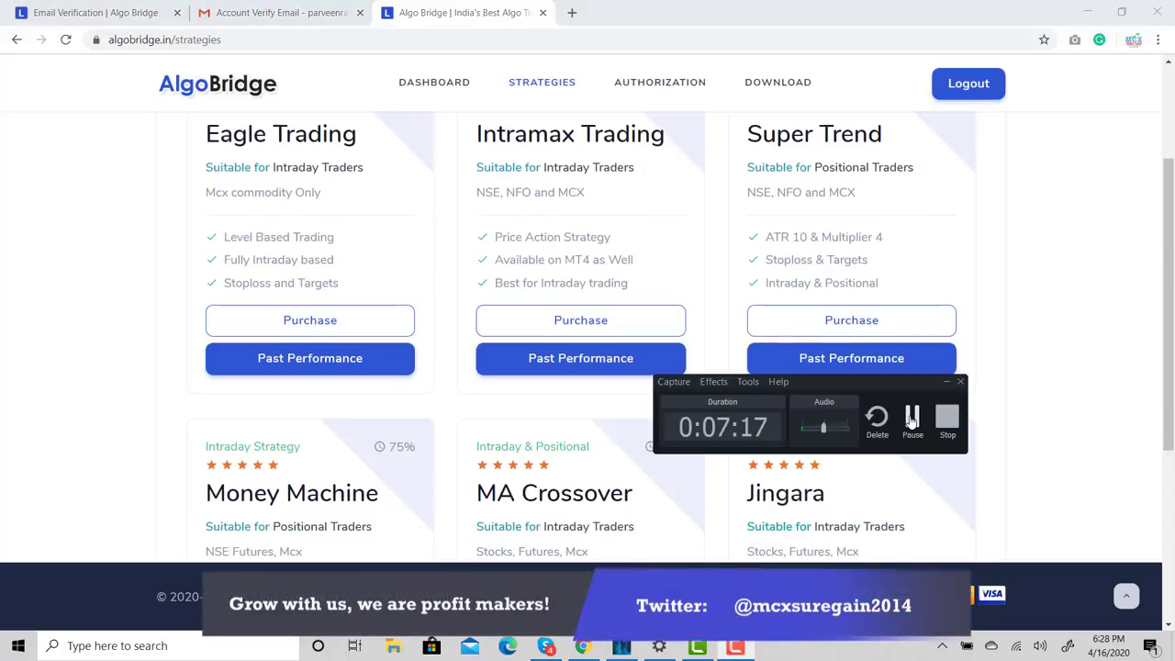
mouse_move(1166, 281)
mouse_down()
mouse_move(1163, 163)
mouse_move(1172, 365)
mouse_move(1162, 216)
mouse_move(1168, 280)
mouse_up()
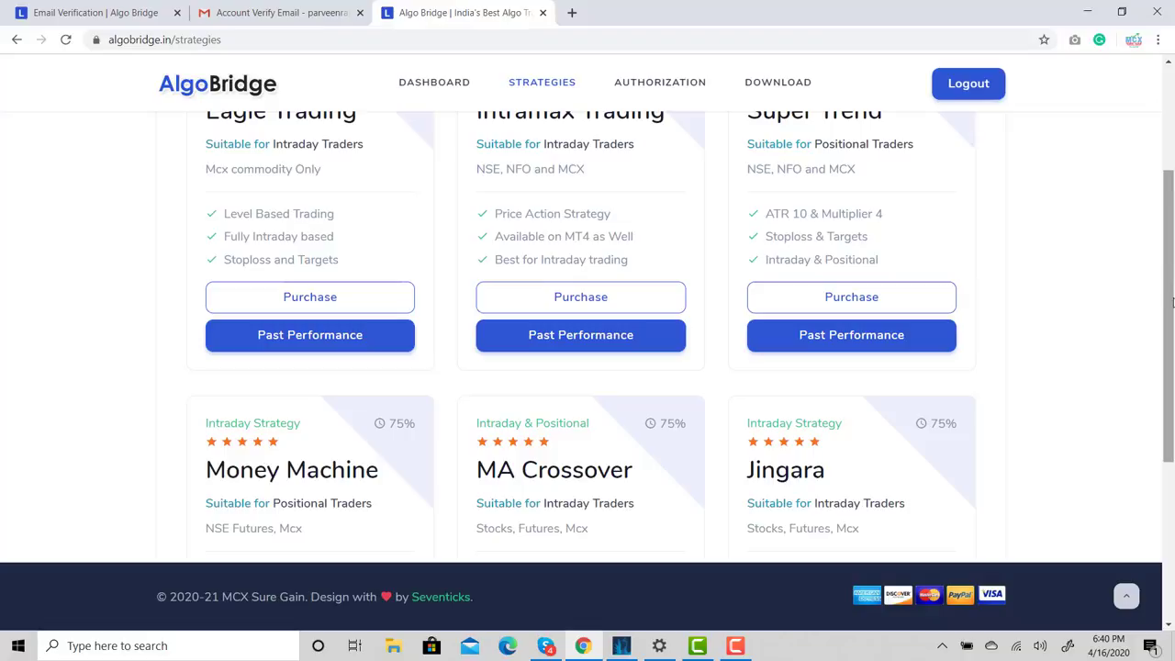
drag(1171, 299, 1148, 189)
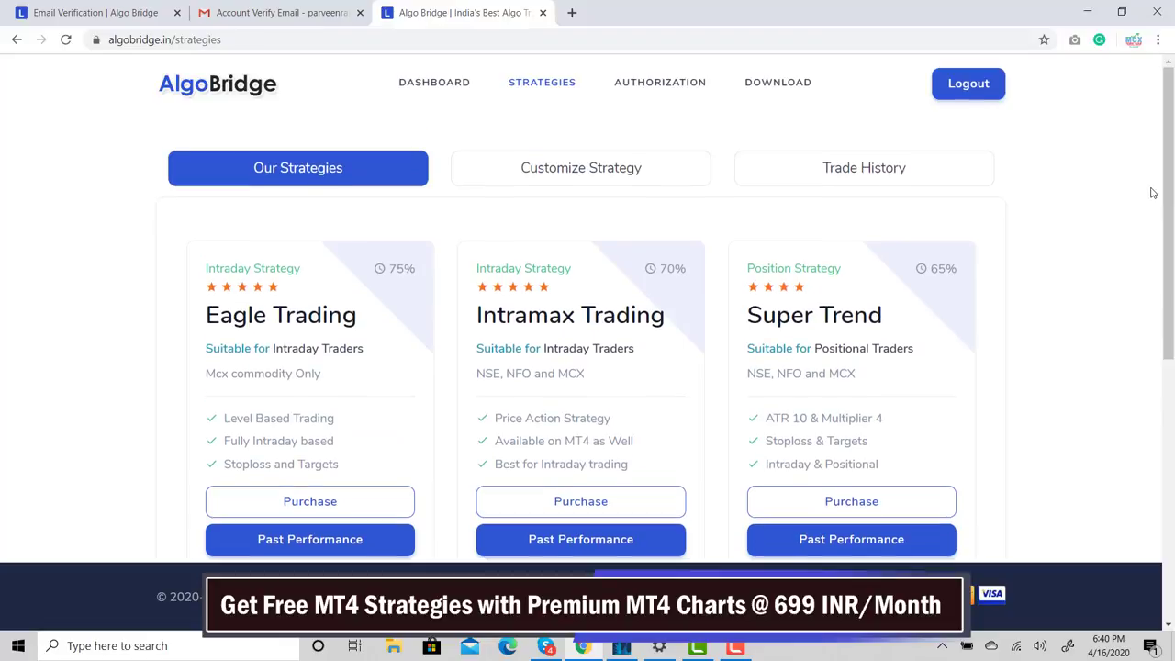
Open Customize Strategy and keep Eagle selected in the strategy dropdown
click(558, 162)
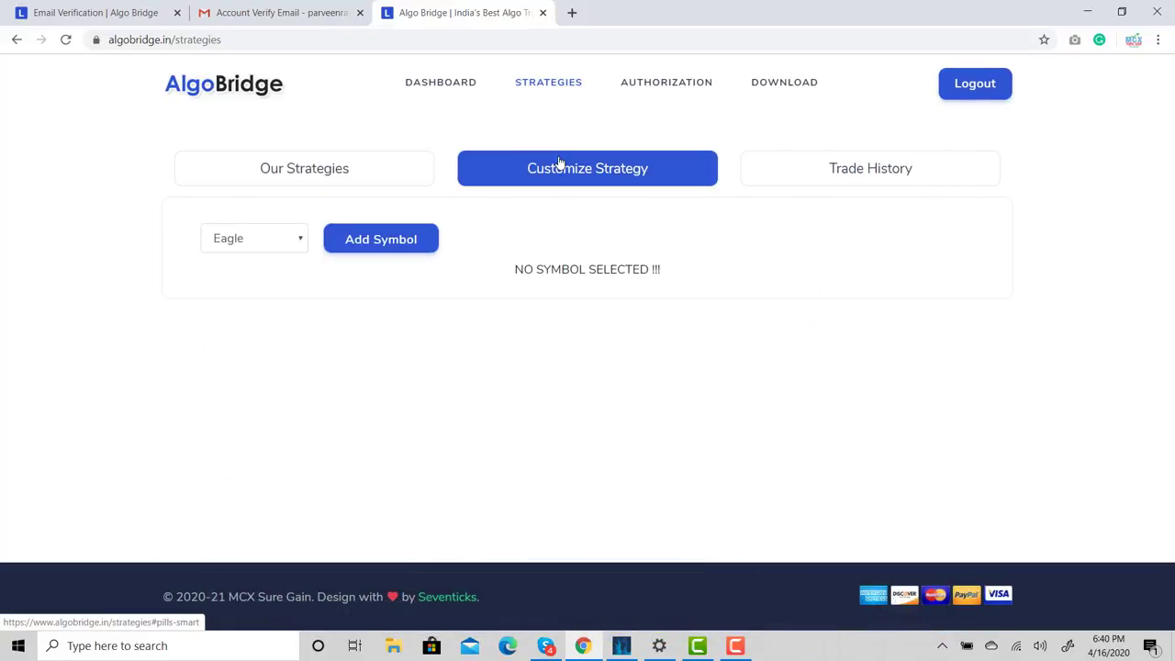
click(287, 249)
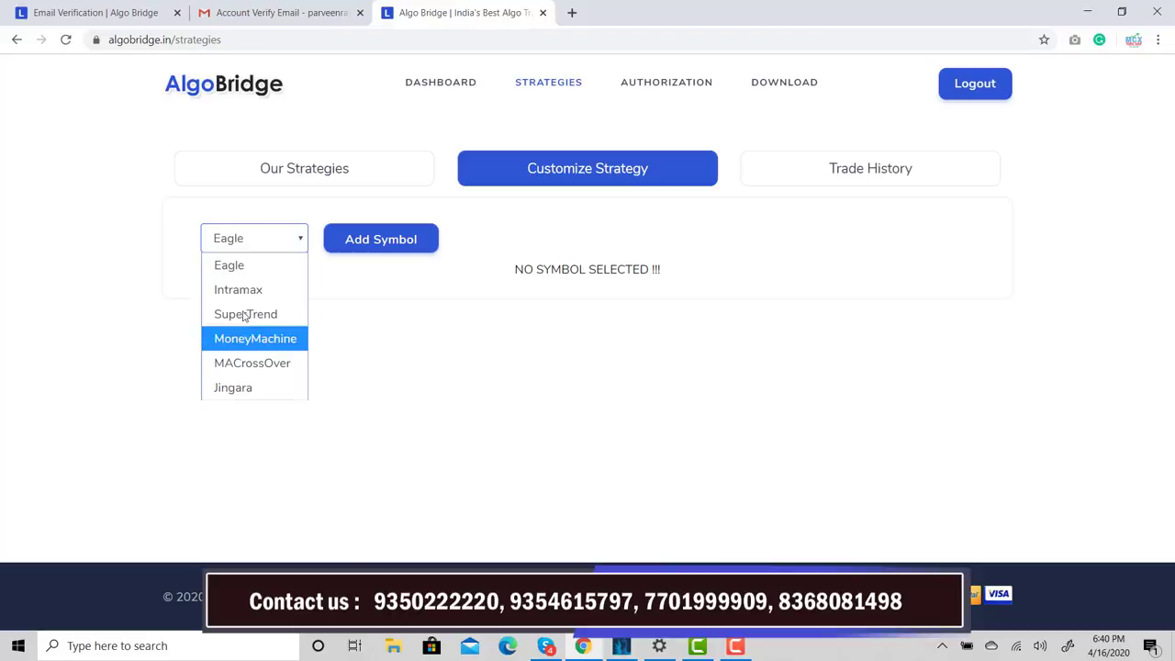
click(245, 266)
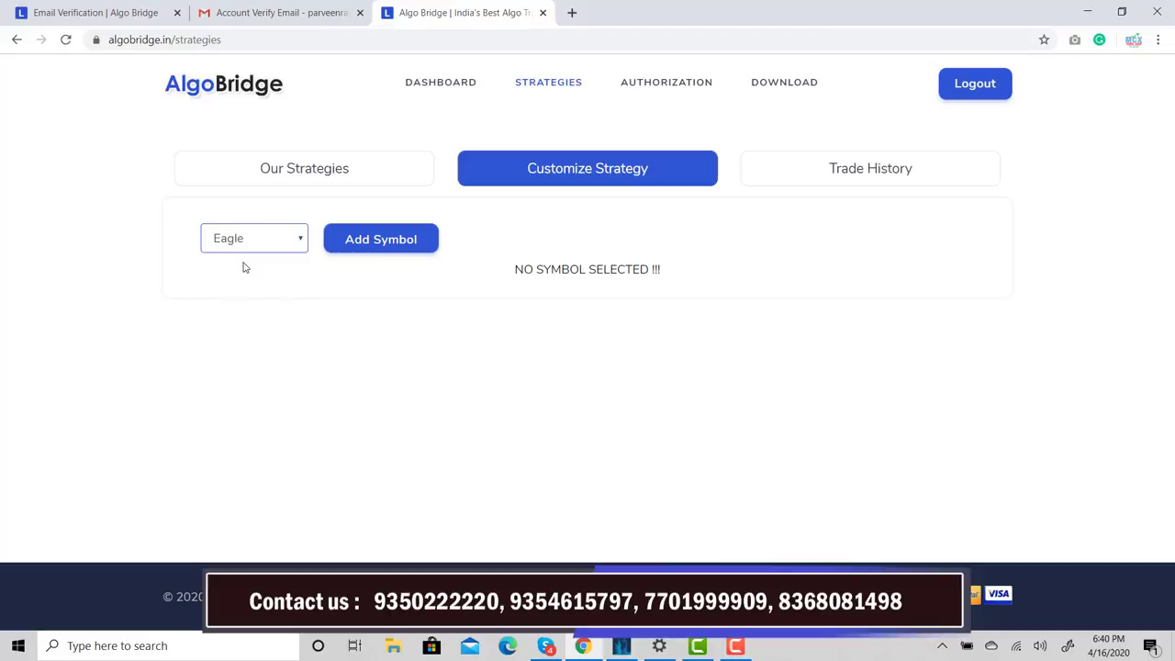
Create a new Eagle symbol: MCX exchange, CRUDEOIL, APR contract, MIS product, quantity 1
click(393, 244)
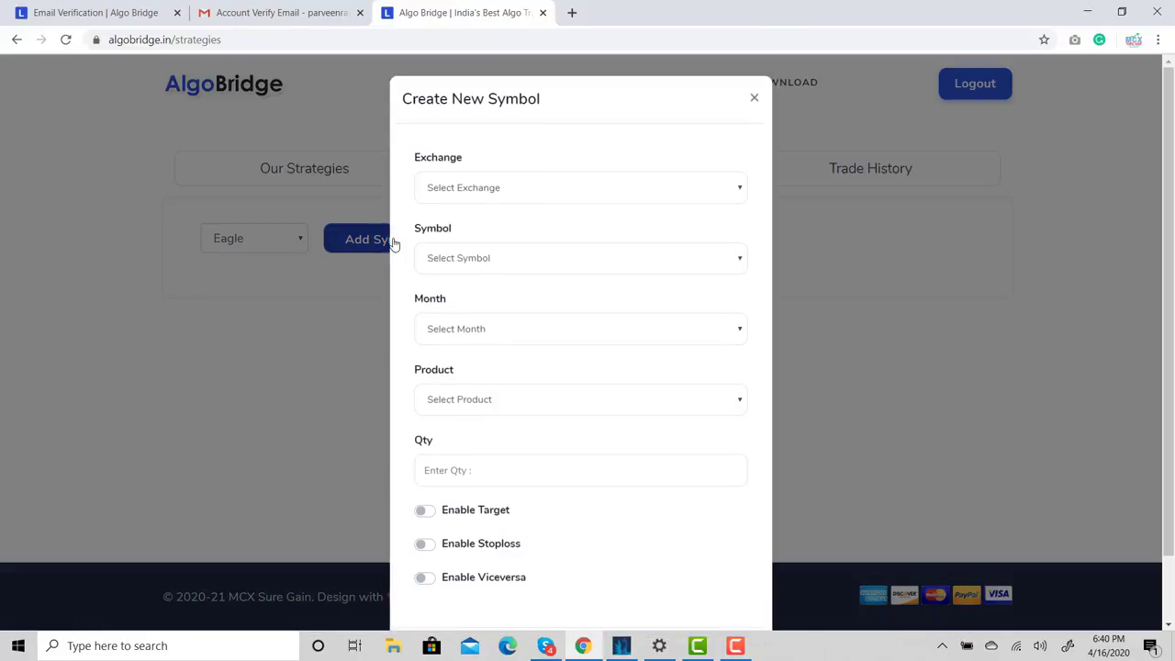
click(508, 189)
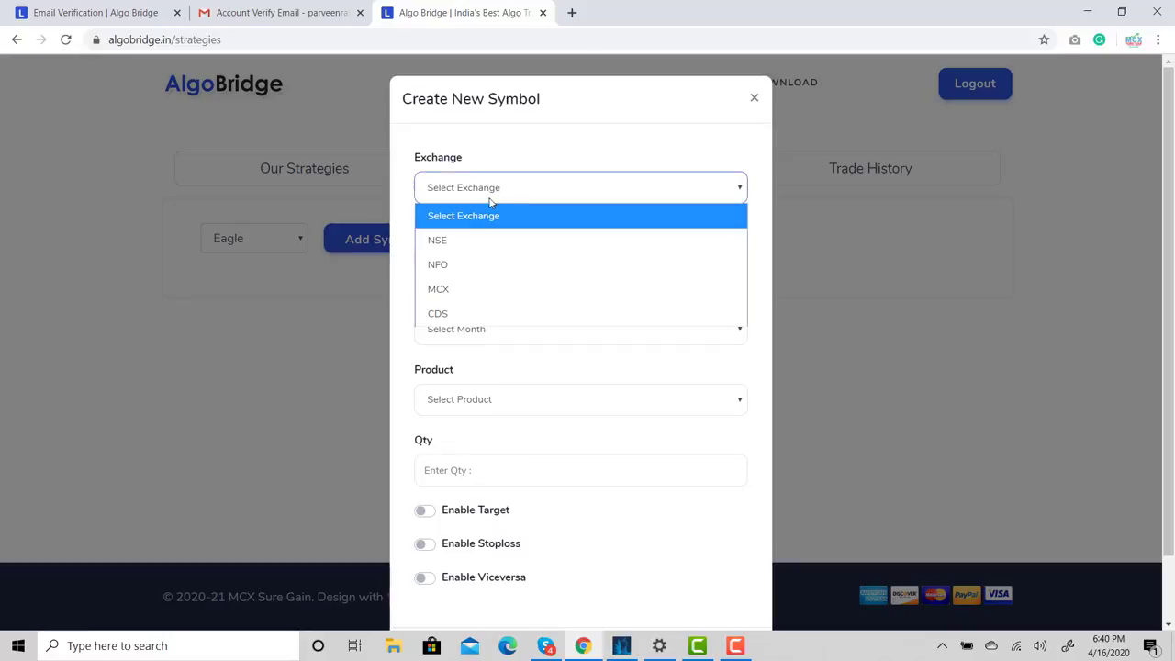
click(450, 290)
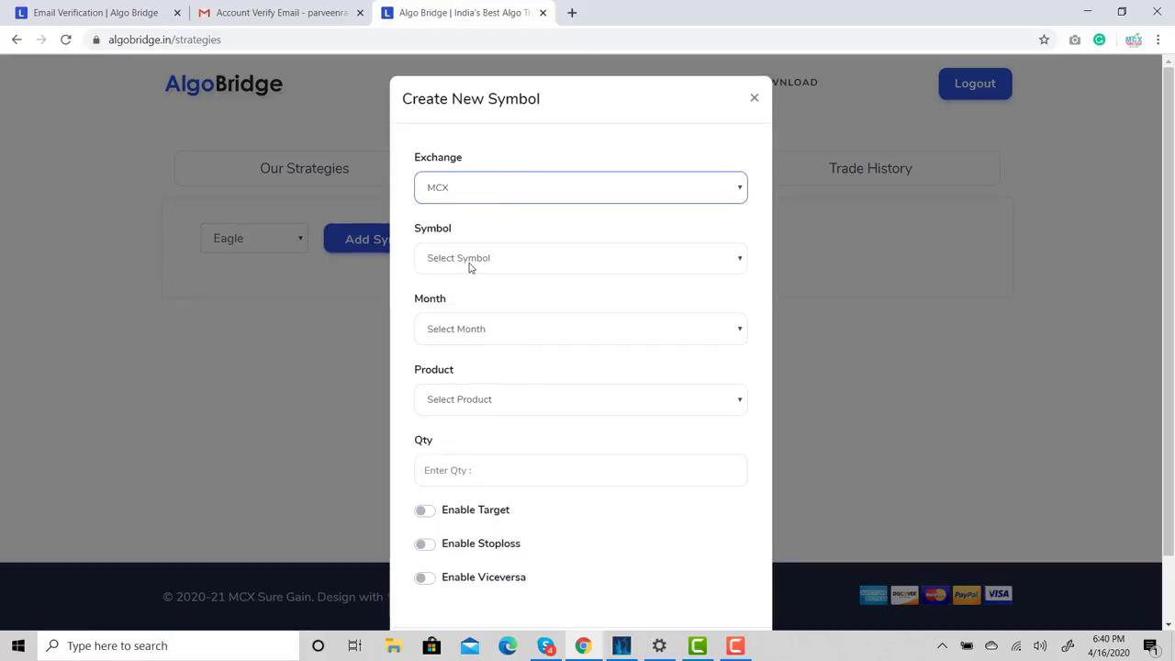
click(470, 264)
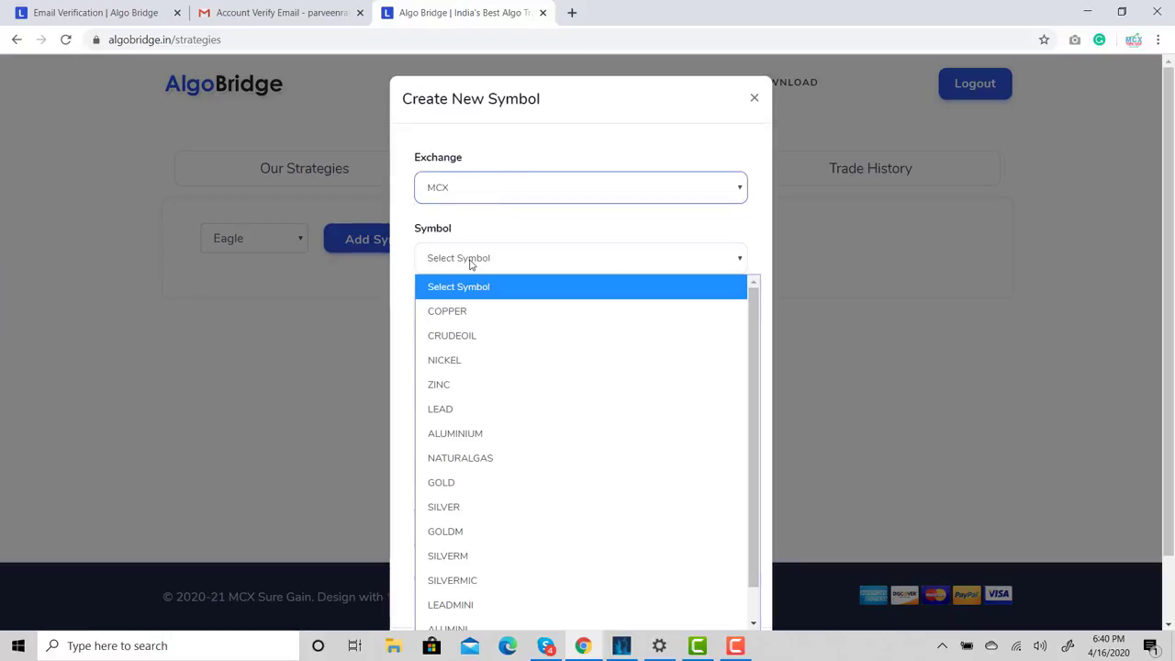
click(448, 338)
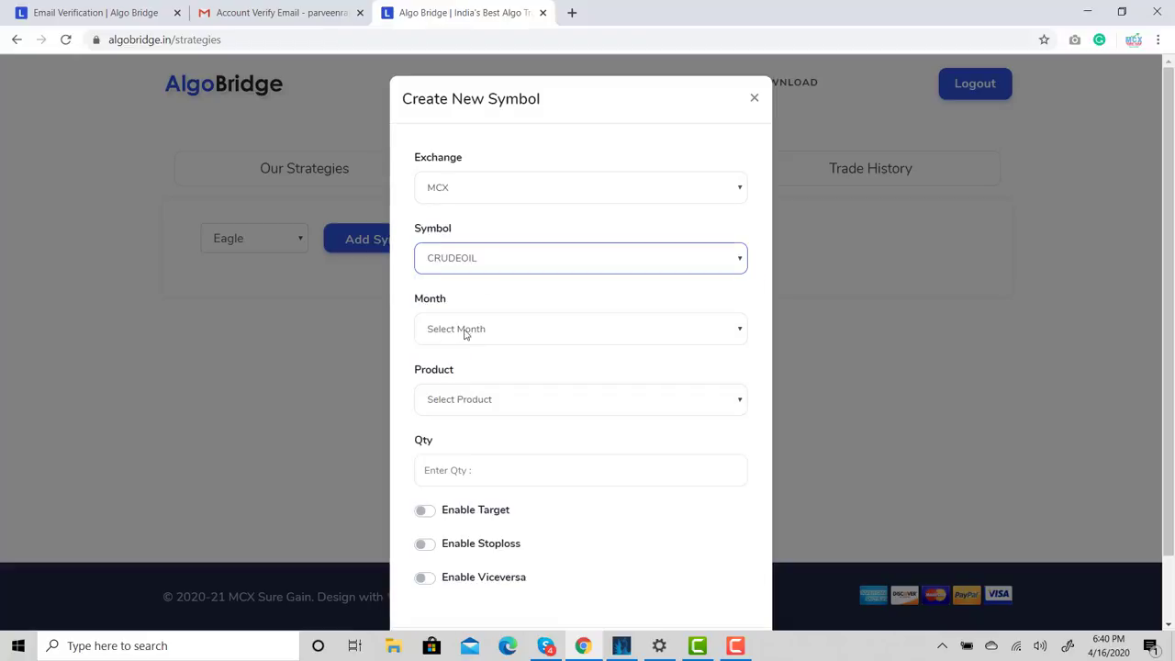
click(468, 333)
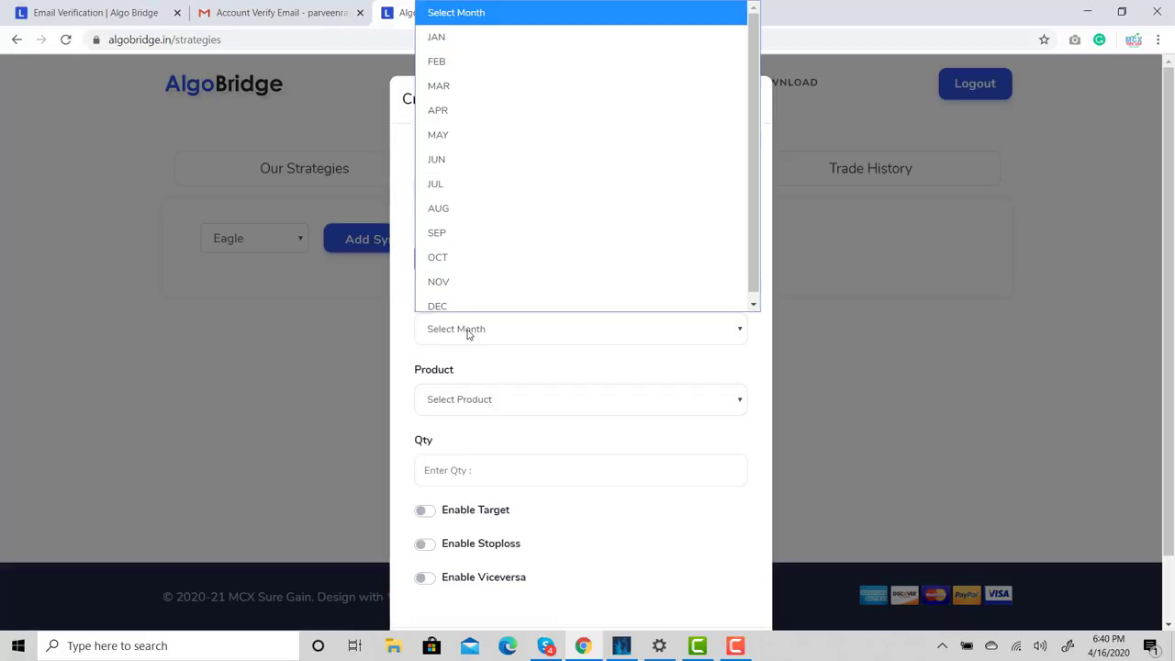
click(452, 112)
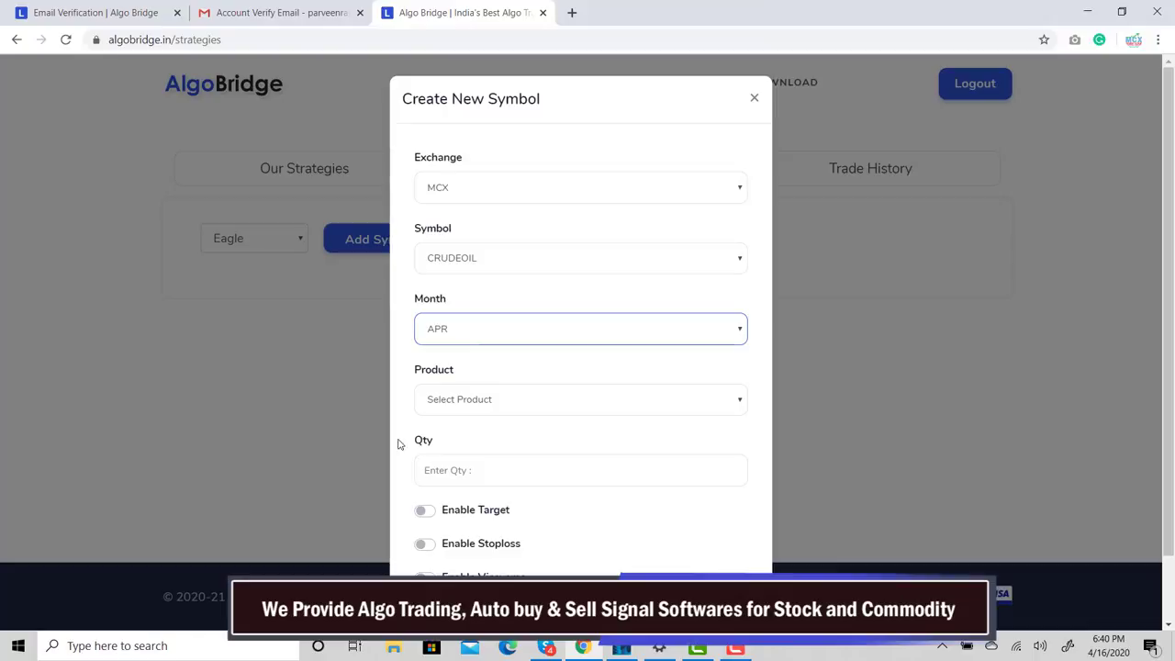
click(484, 396)
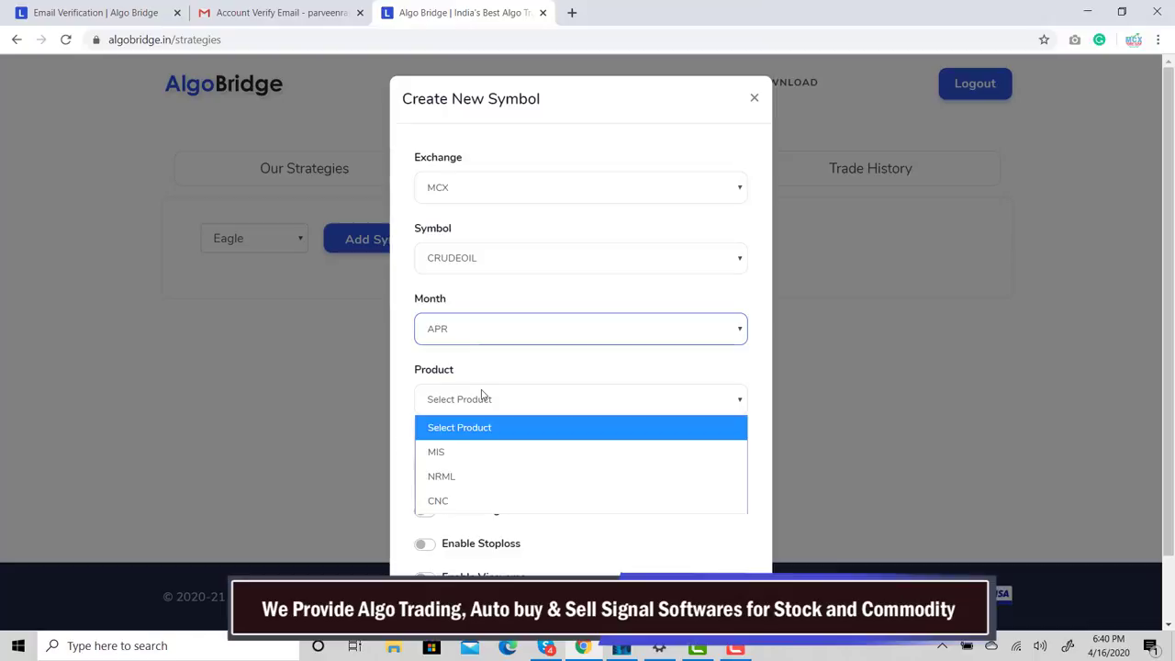
click(446, 453)
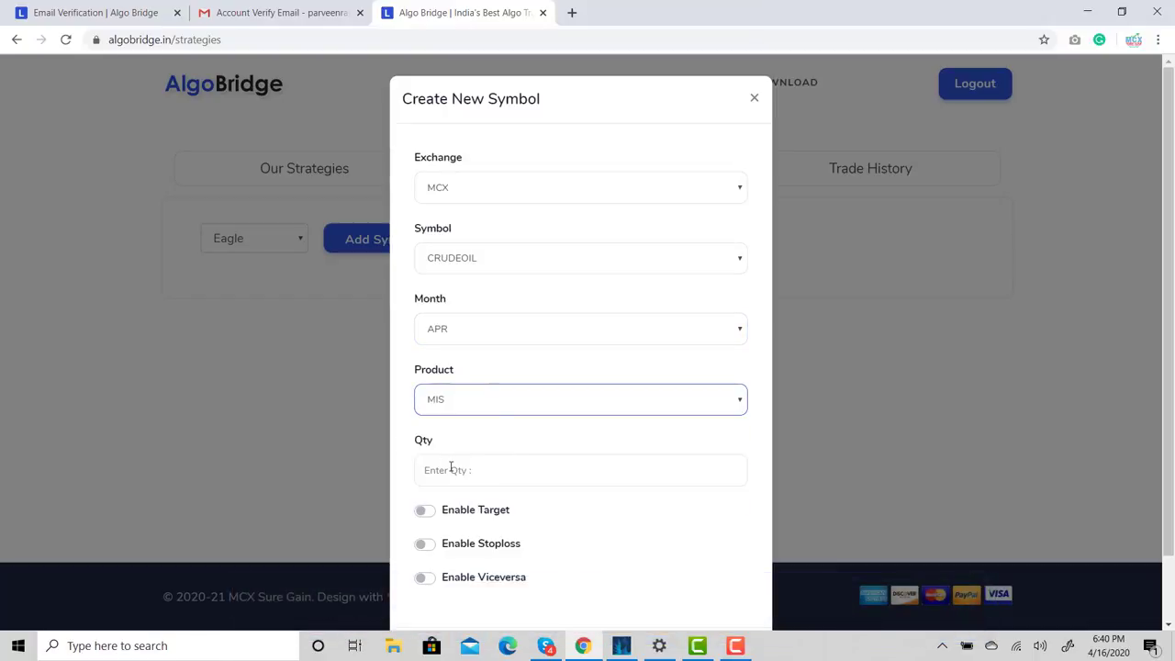
click(451, 468)
text(1)
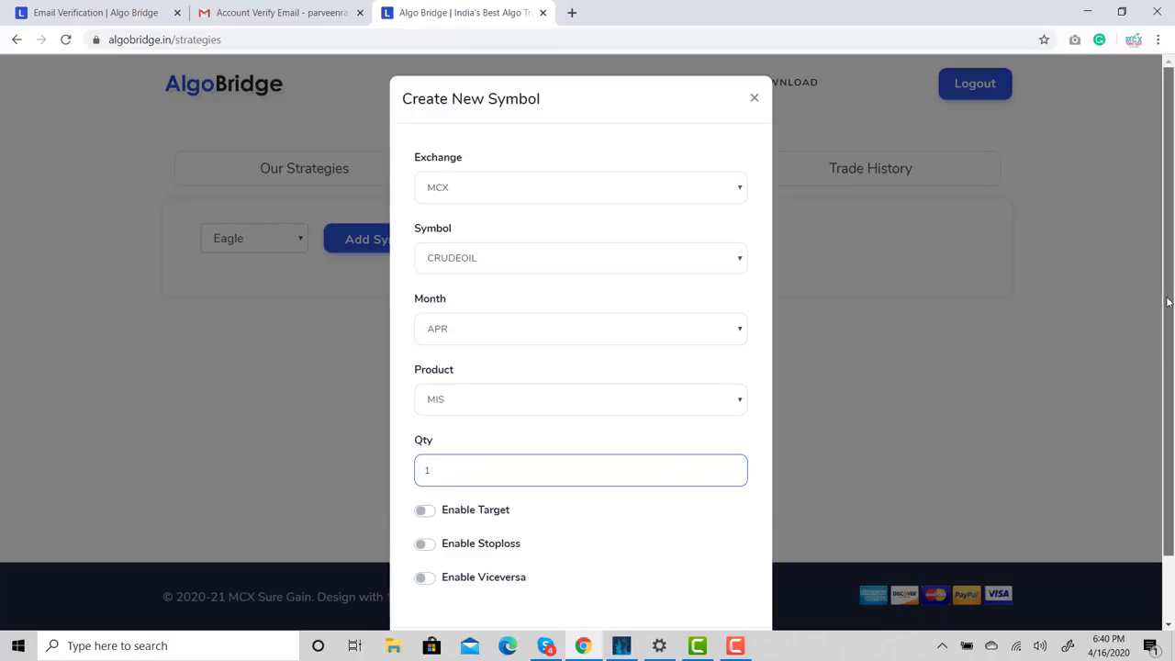
drag(1167, 317, 1171, 428)
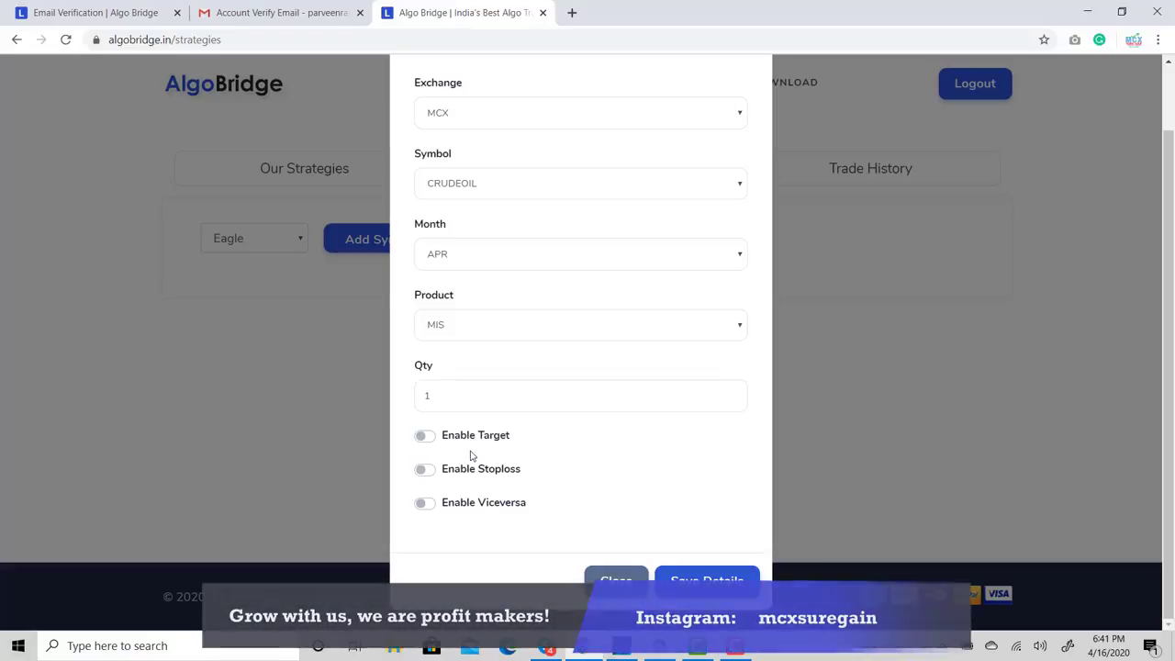
Enable target at Target 2, stoploss and viceversa for CRUDEOIL APR FUT, then save the symbol
click(424, 437)
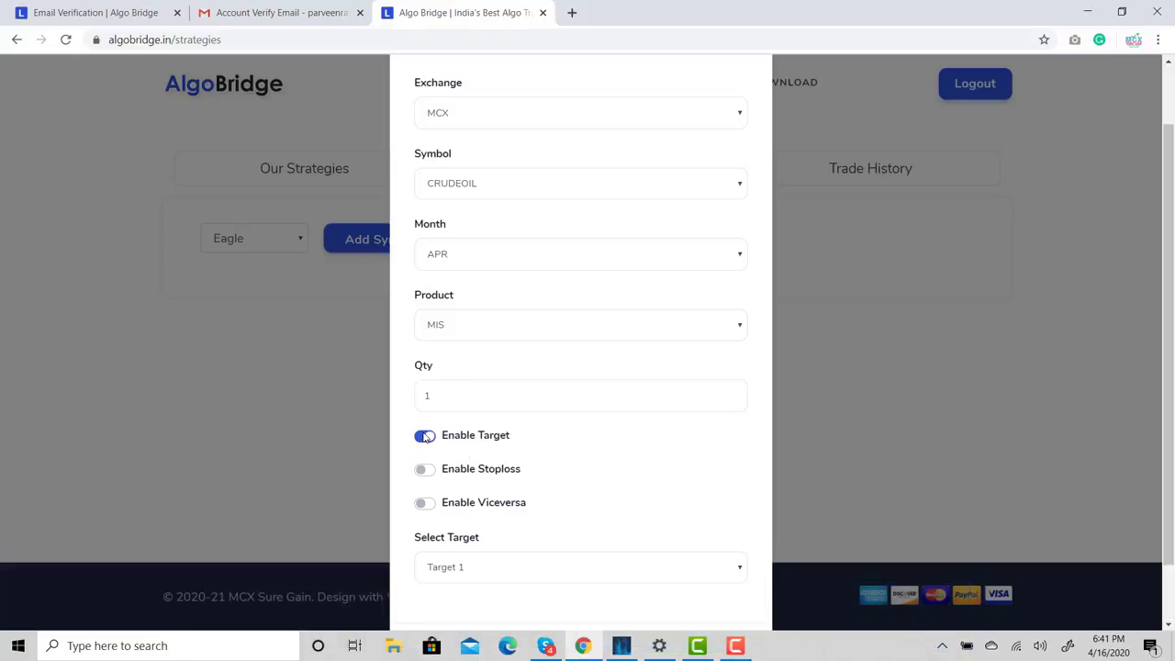
click(564, 578)
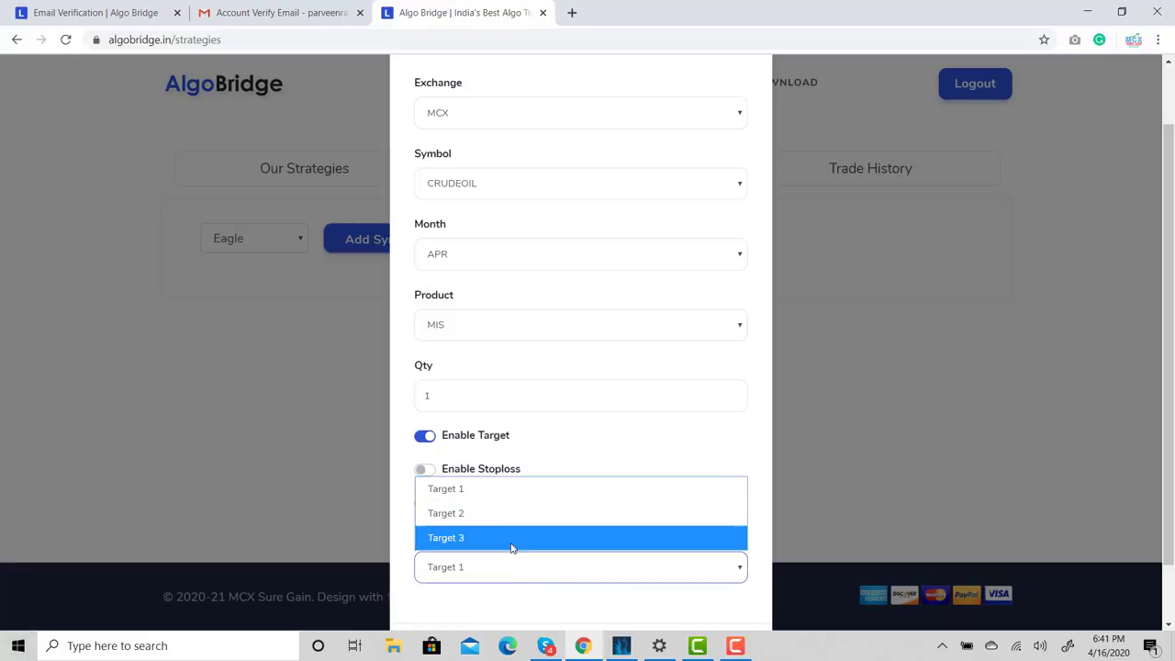
click(499, 516)
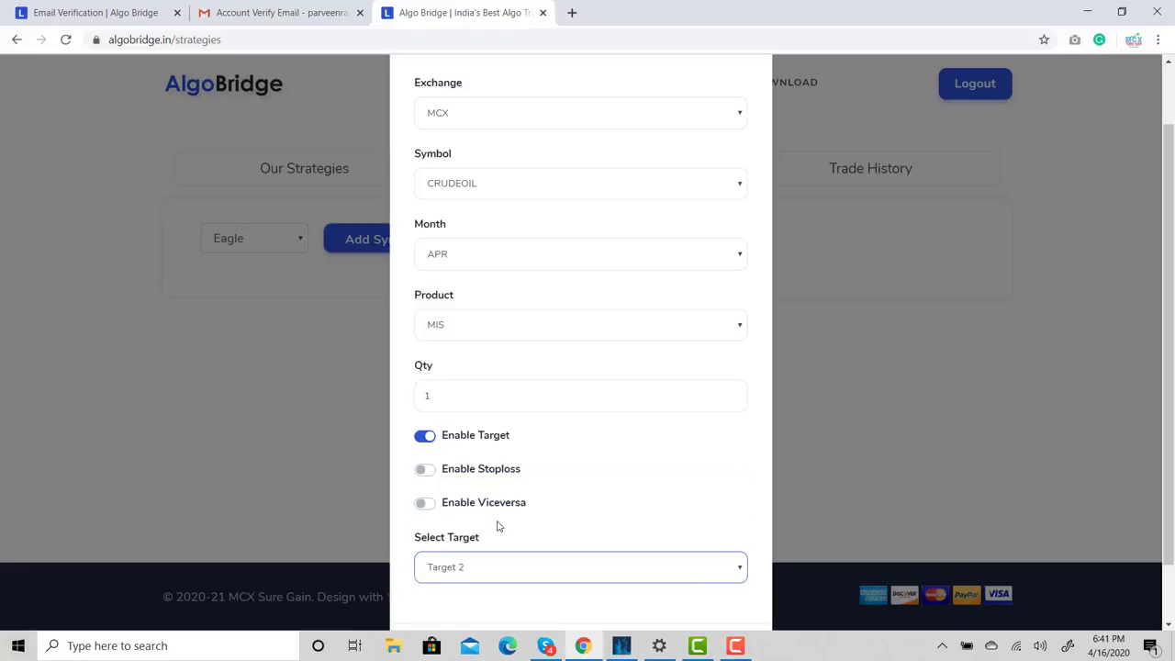
click(424, 470)
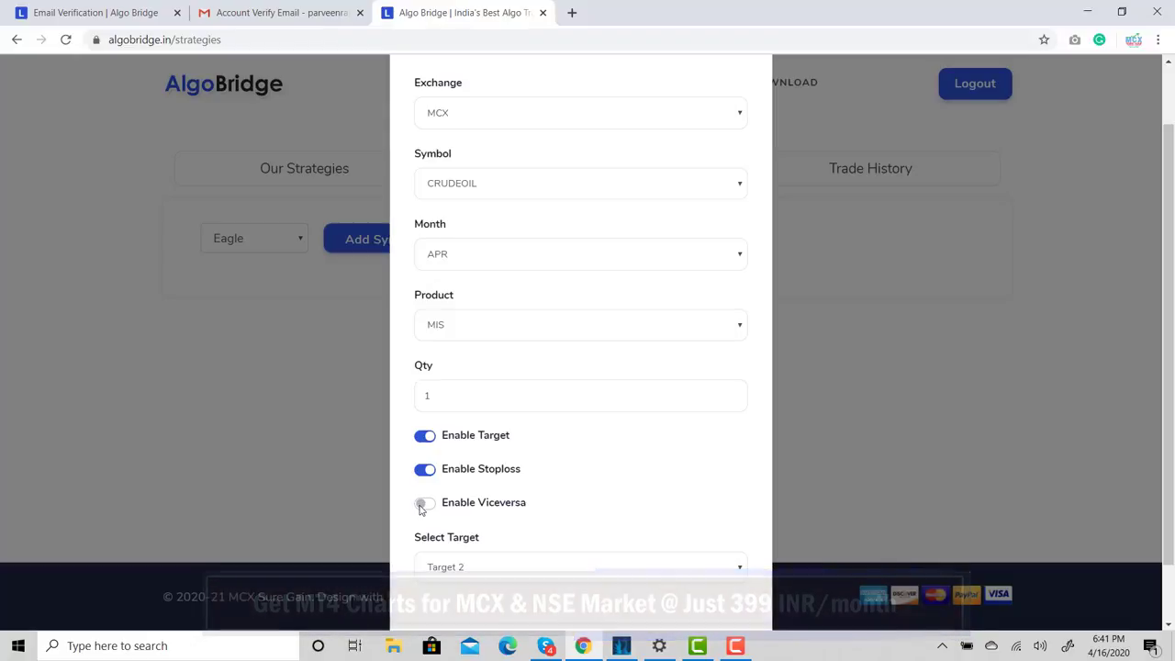
click(421, 506)
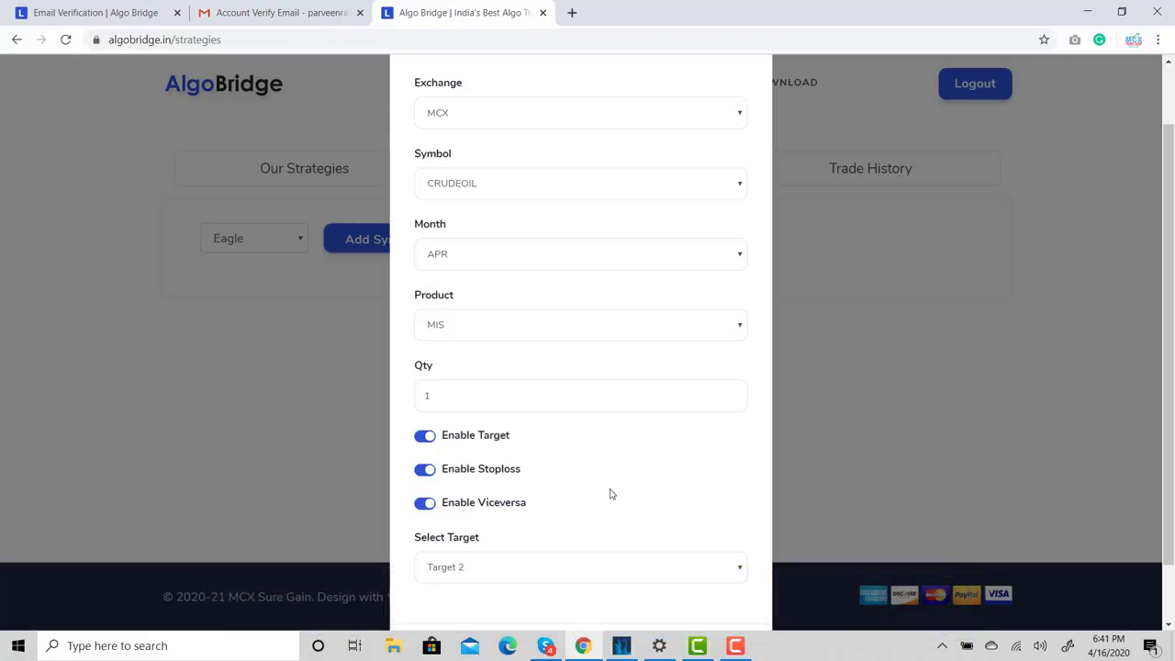
drag(1171, 303, 1169, 358)
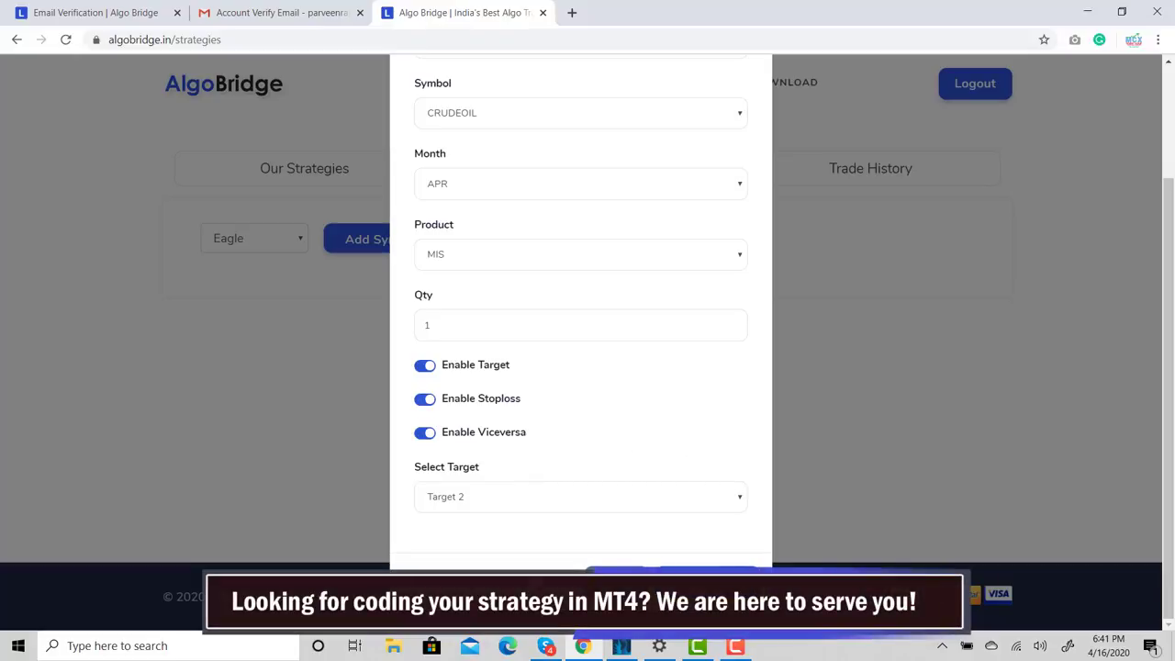
click(703, 580)
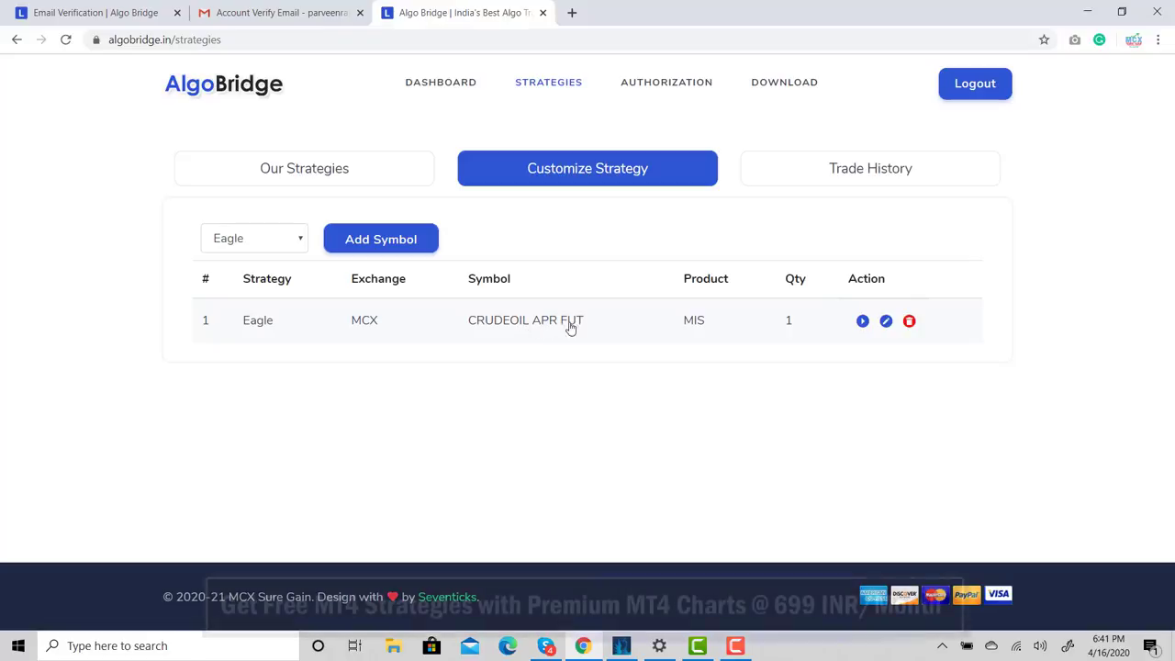
Start the CRUDEOIL APR FUT instrument and check its still-empty trade history
click(863, 321)
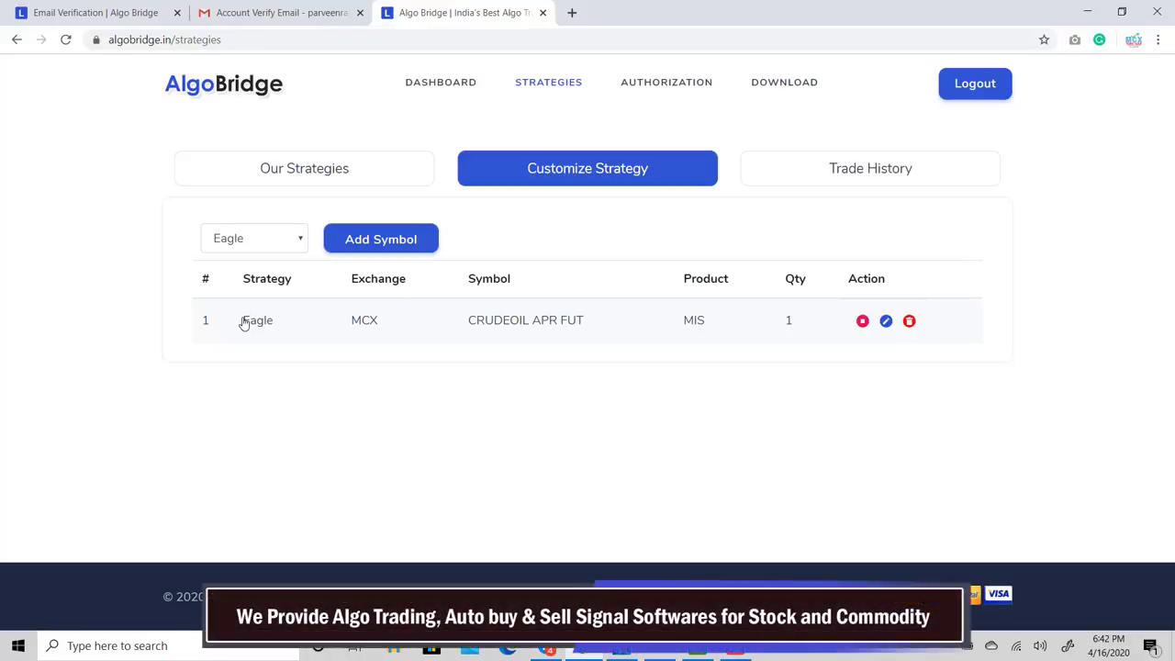
click(863, 174)
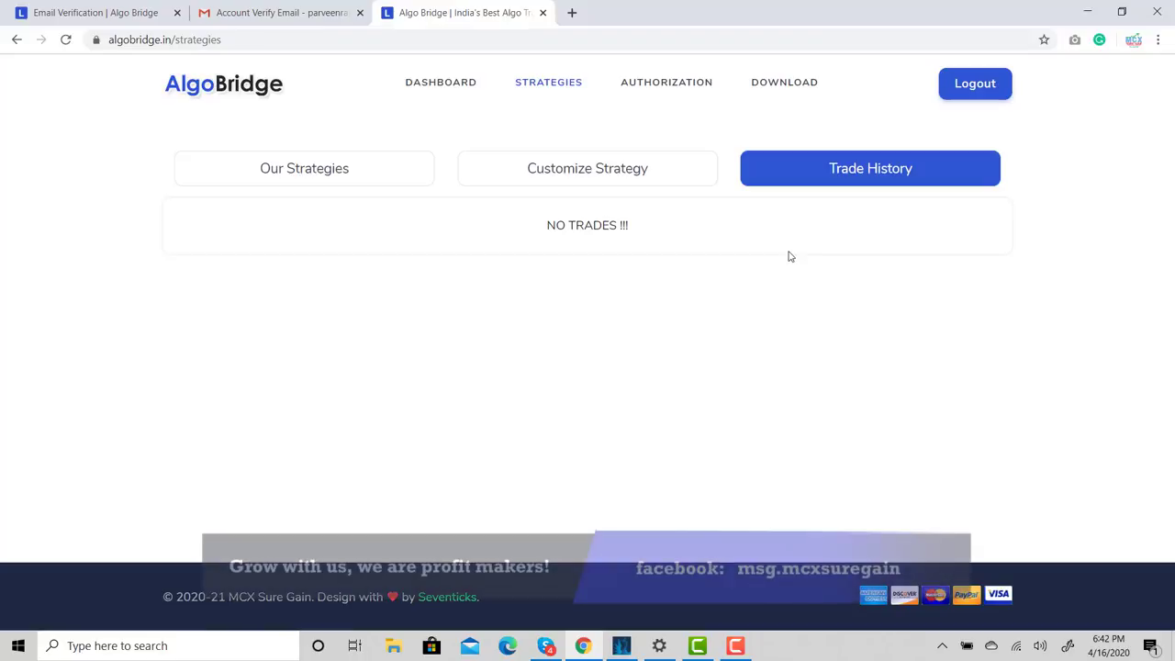
Return to the Customize Strategy list, then open the Authorization page
click(583, 174)
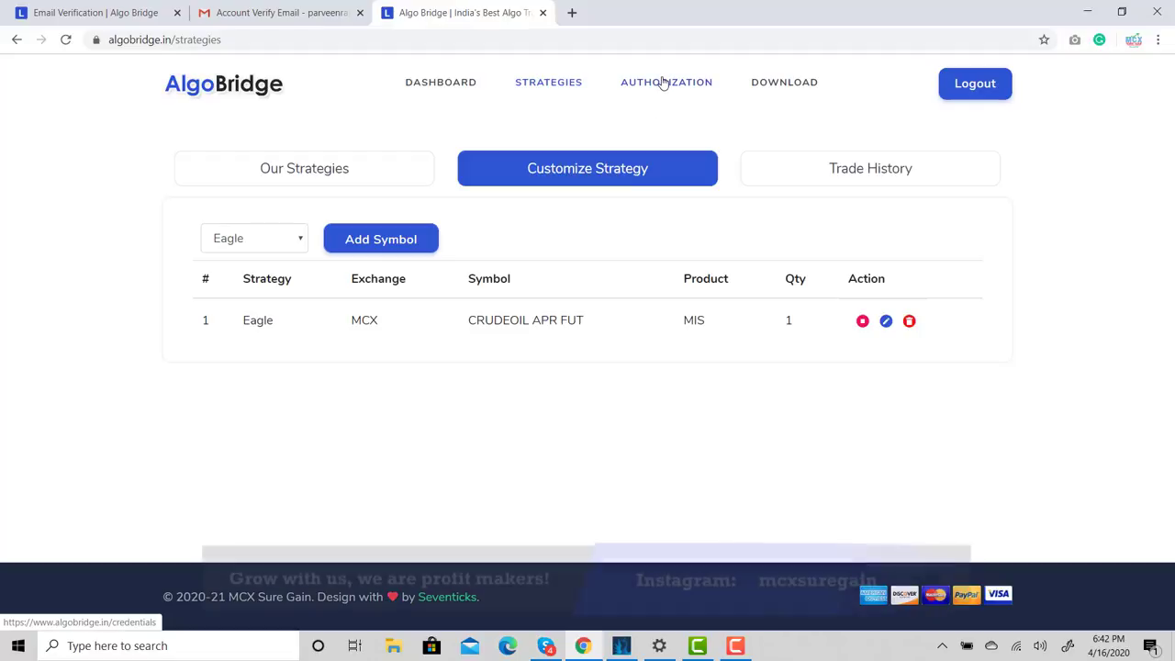
click(663, 83)
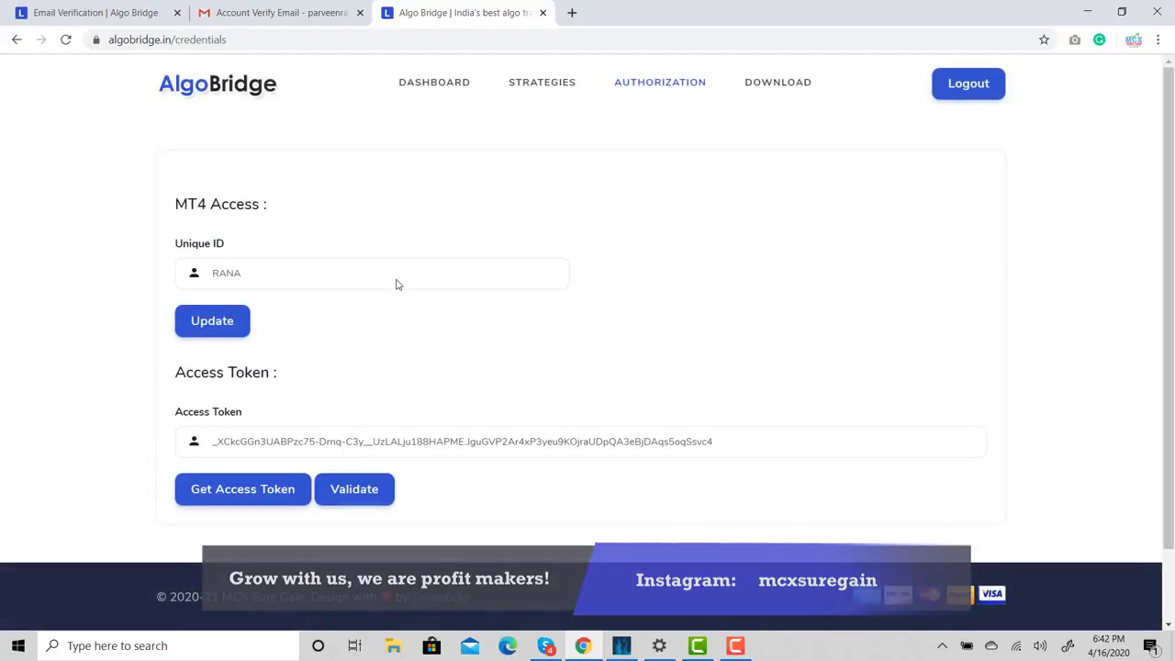
Validate the MT4 access token and go back to the Strategies page
click(354, 488)
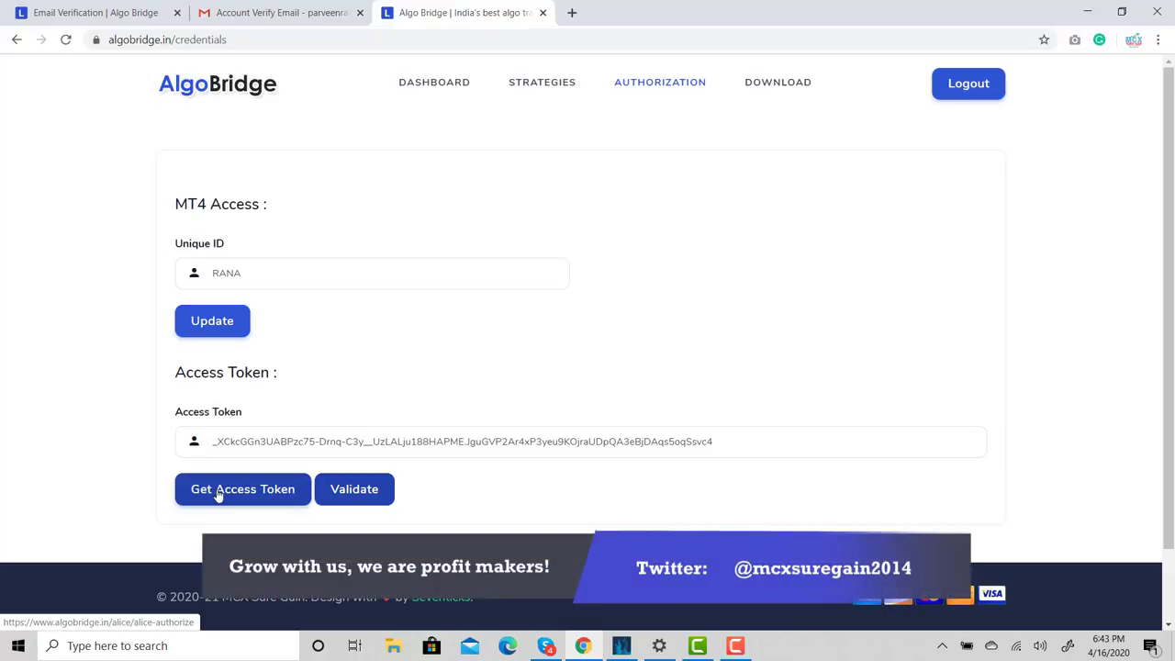
click(545, 84)
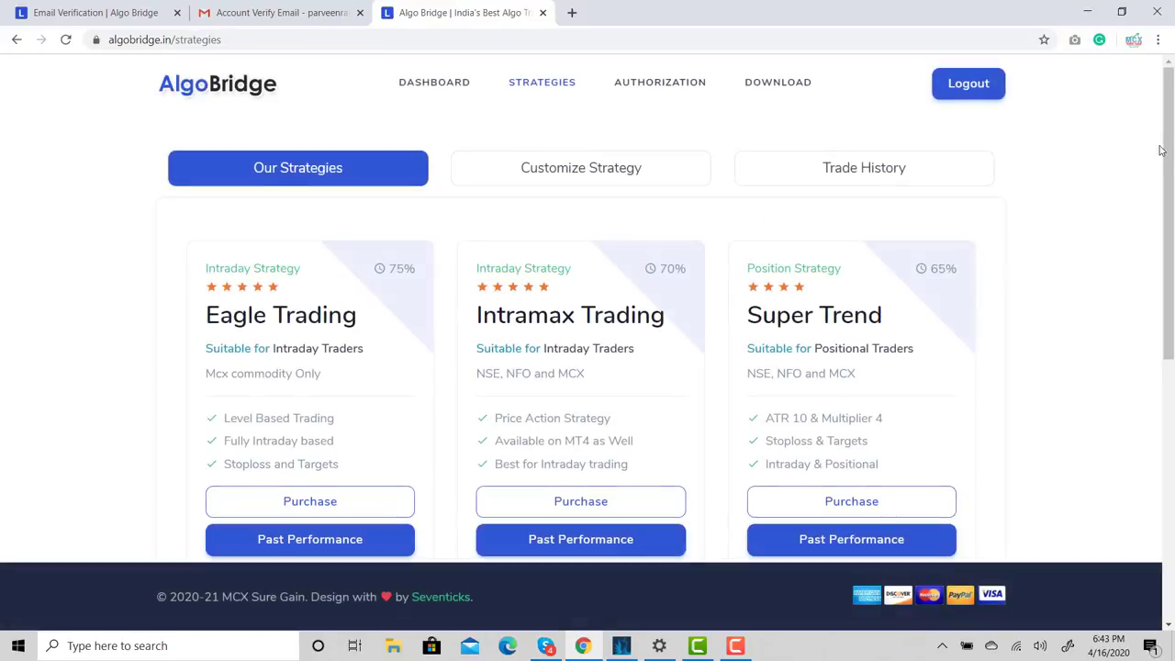
drag(1170, 144, 1136, 117)
right_click(1173, 118)
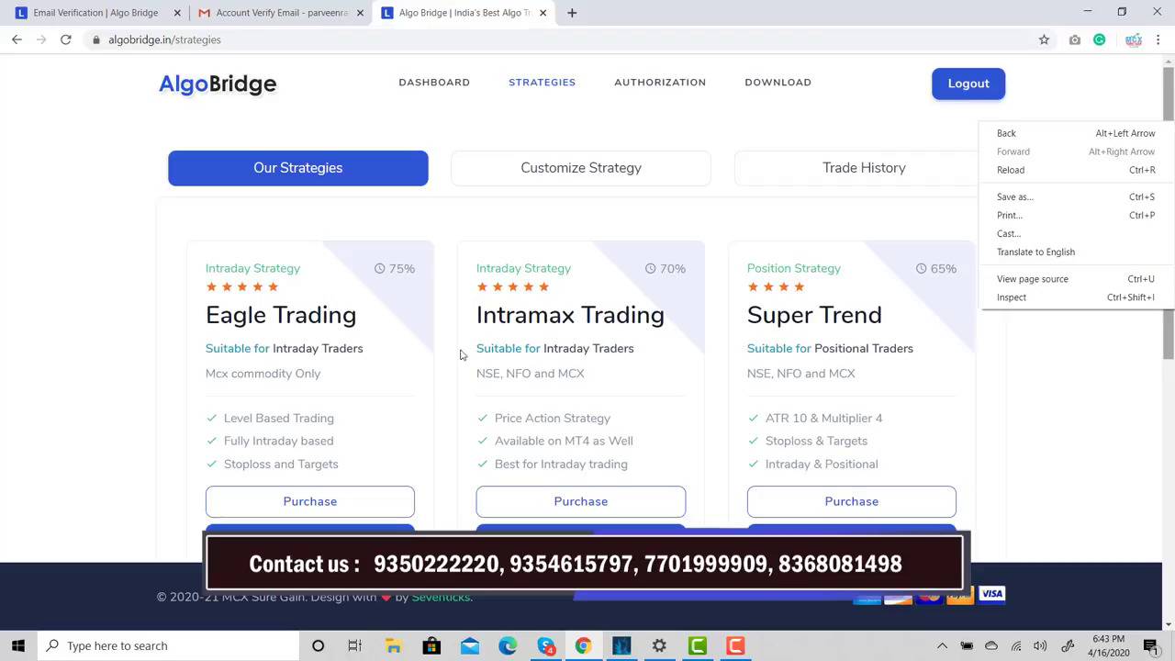
click(333, 496)
click(329, 499)
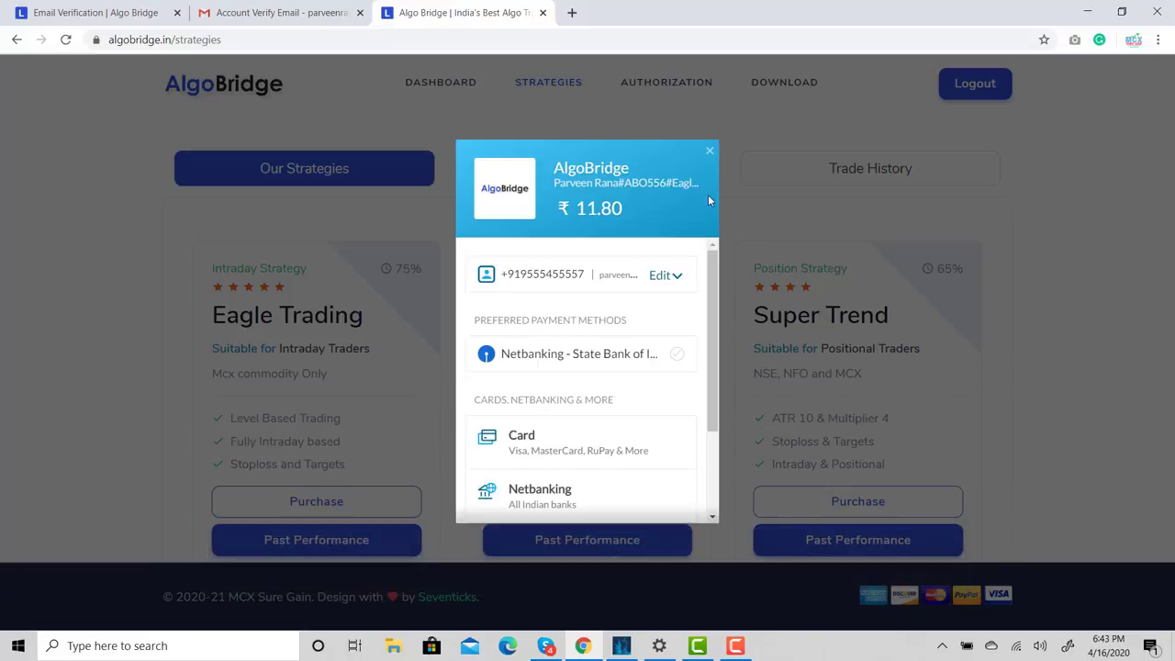
click(710, 151)
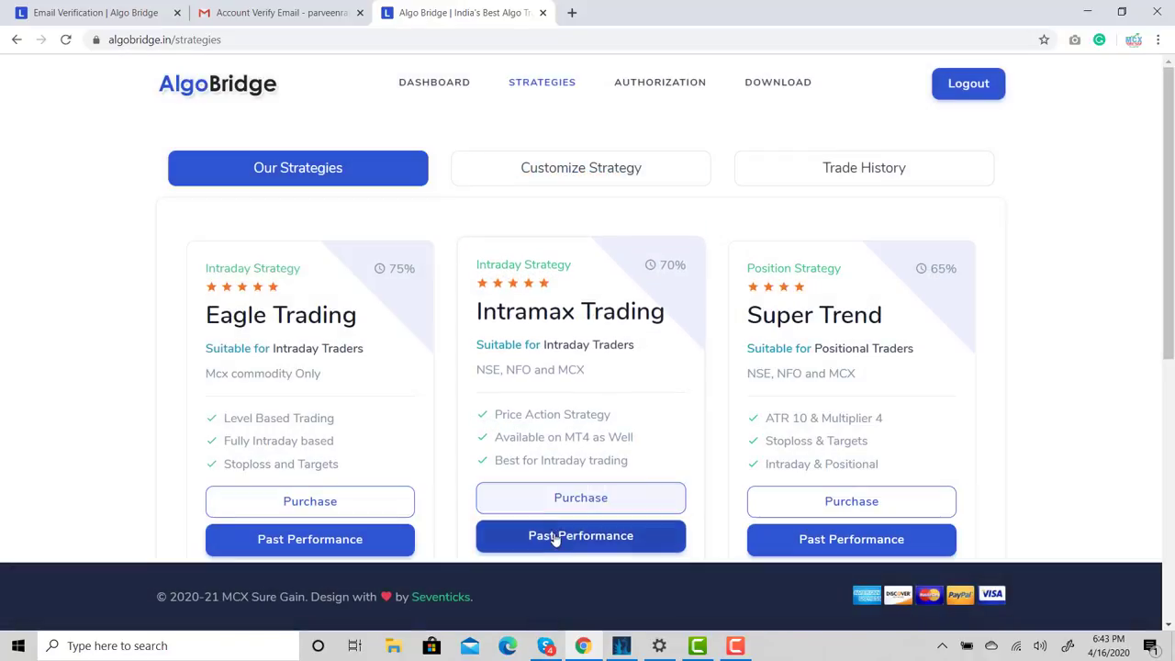
Review Intramax Trading's past performance (98 signals, 40.82% accuracy) and return to strategies
click(556, 538)
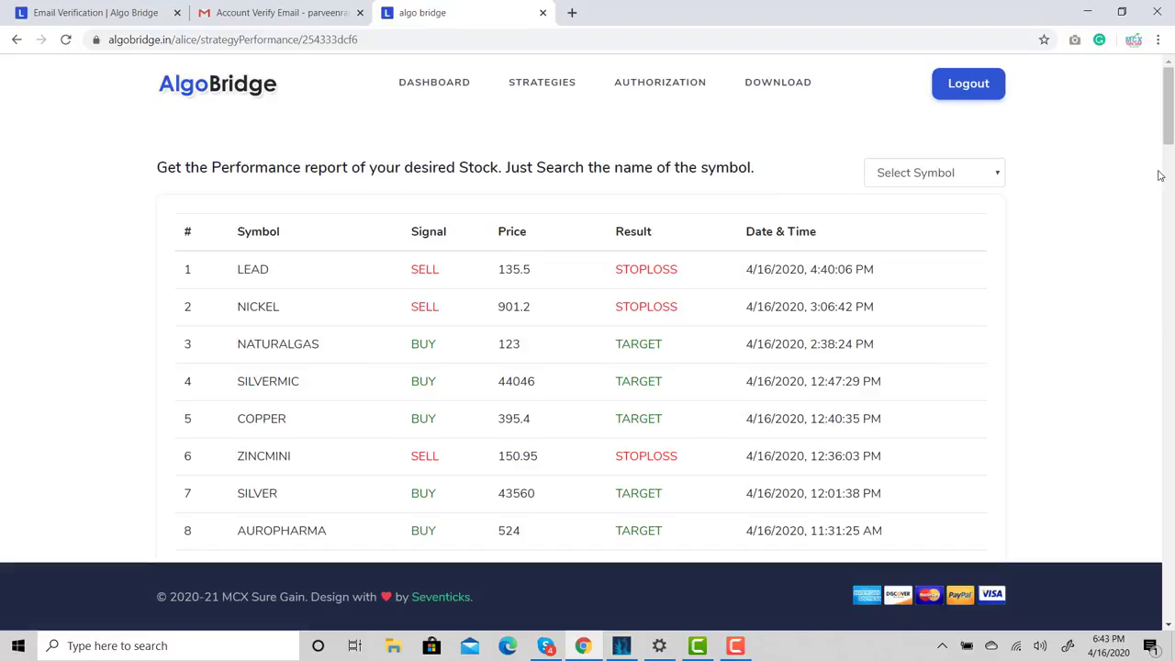
drag(1170, 129, 1169, 613)
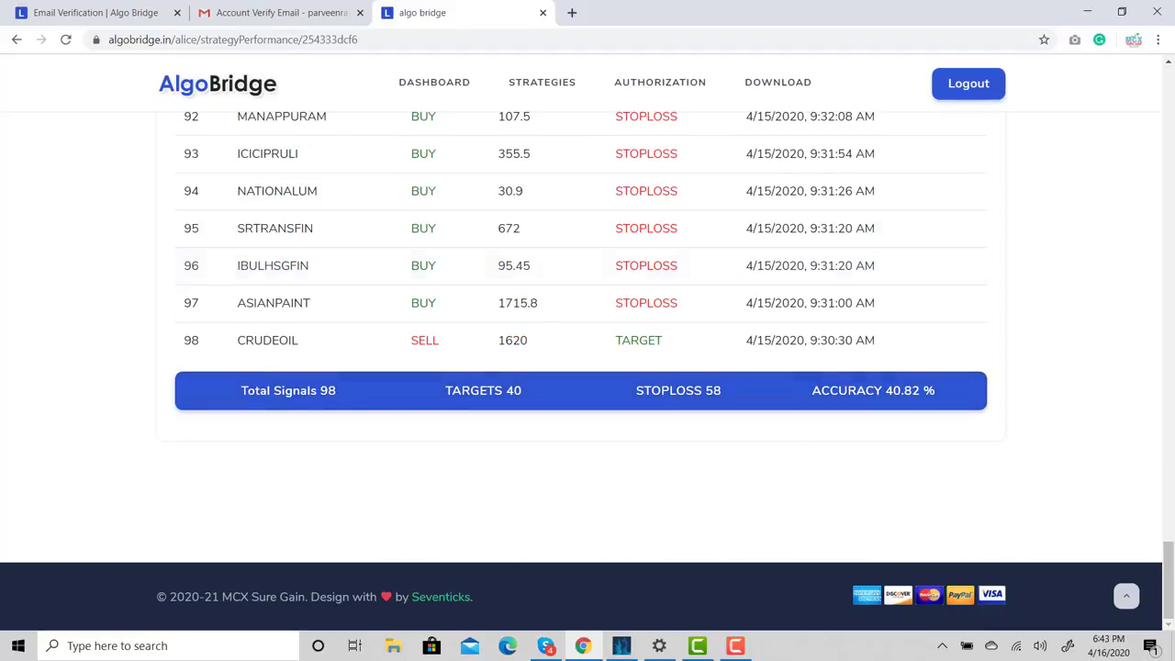
drag(1165, 592, 1135, 92)
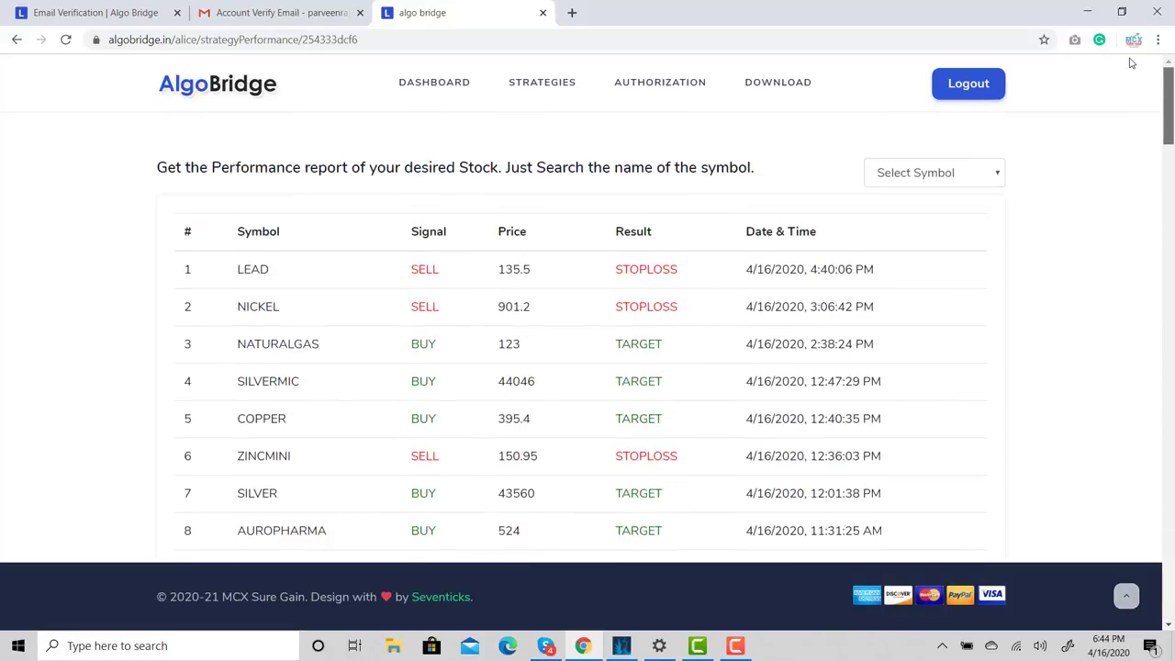
click(541, 85)
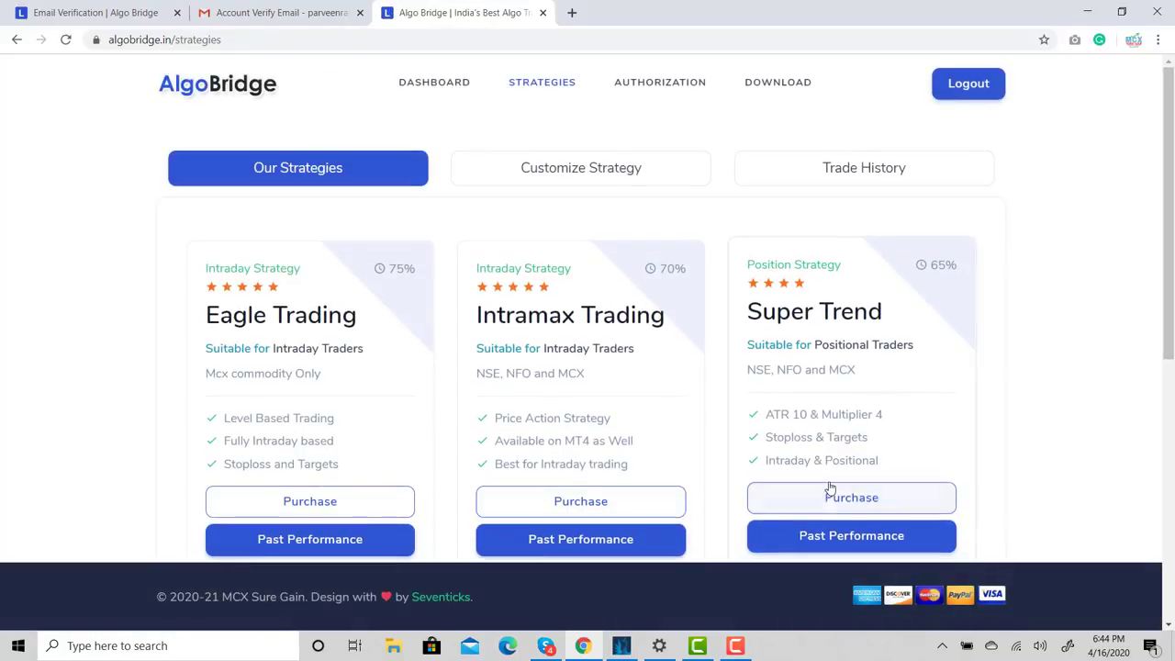
View Intramax Trading's ₹2,358.82 payment options, then dismiss the popup without paying
click(556, 501)
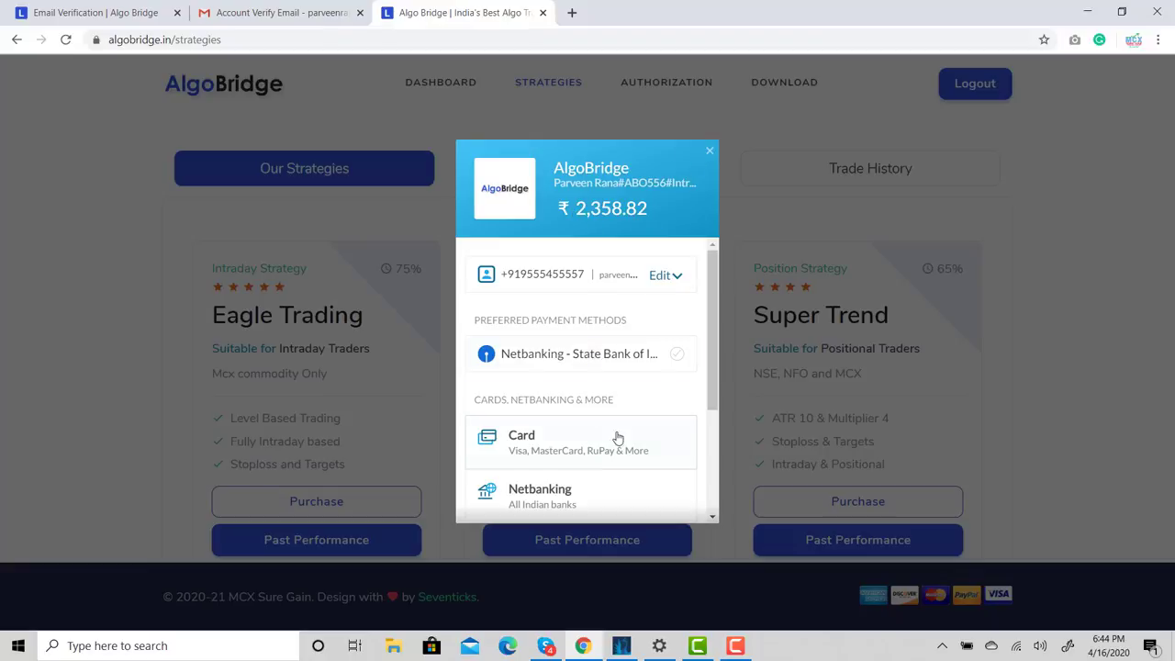
drag(713, 289, 711, 206)
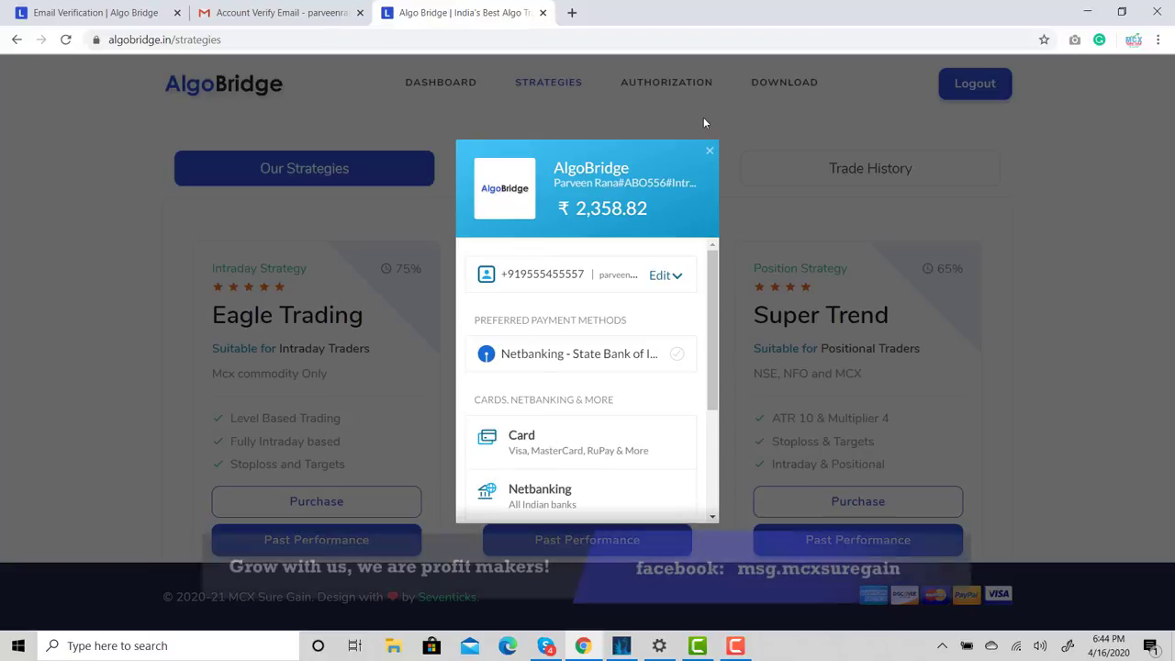
click(709, 151)
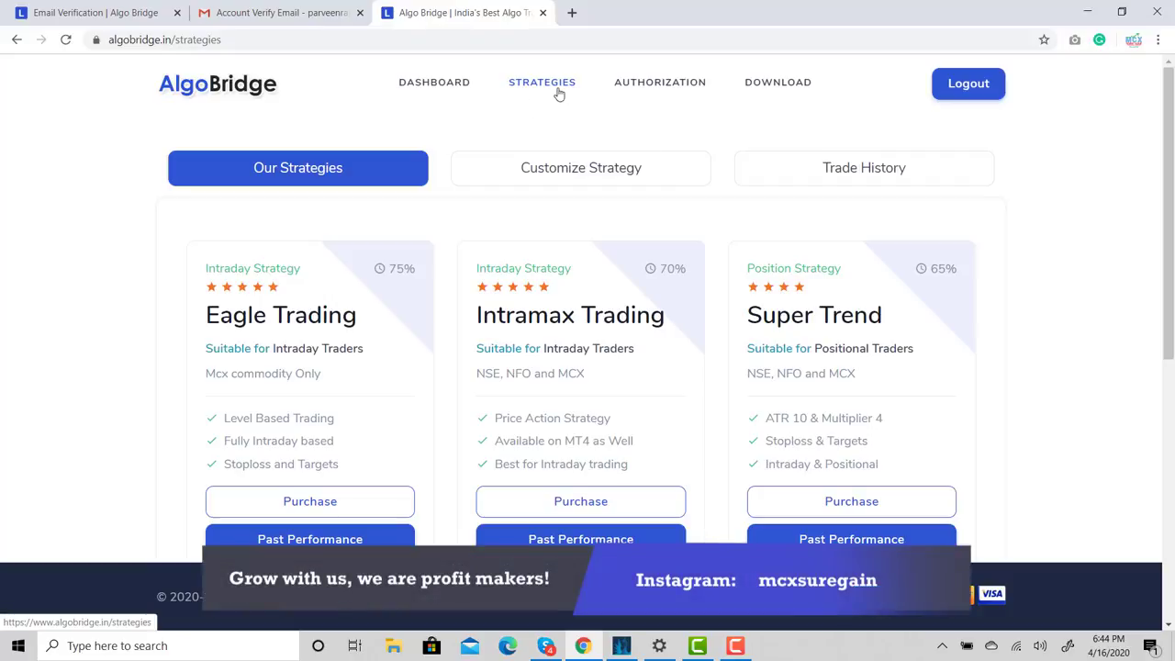
Add CRUDEOIL APR FUT (MCX) as a dashboard symbol, start it, and switch to MetaTrader 4
click(427, 94)
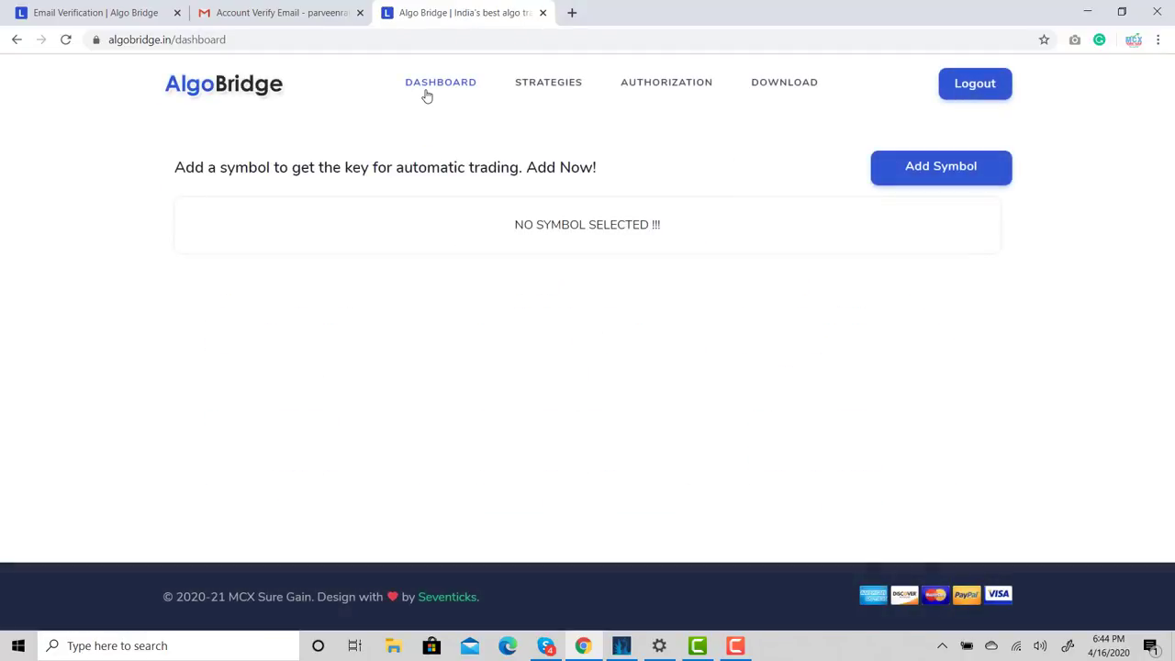
click(923, 174)
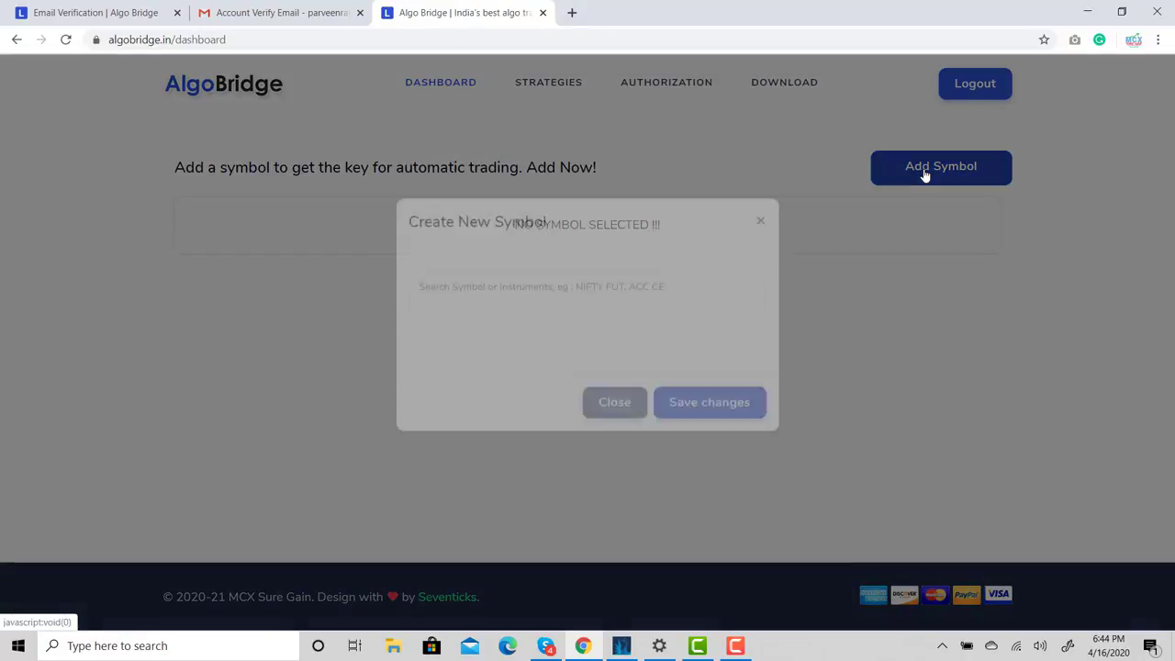
click(578, 317)
text(c)
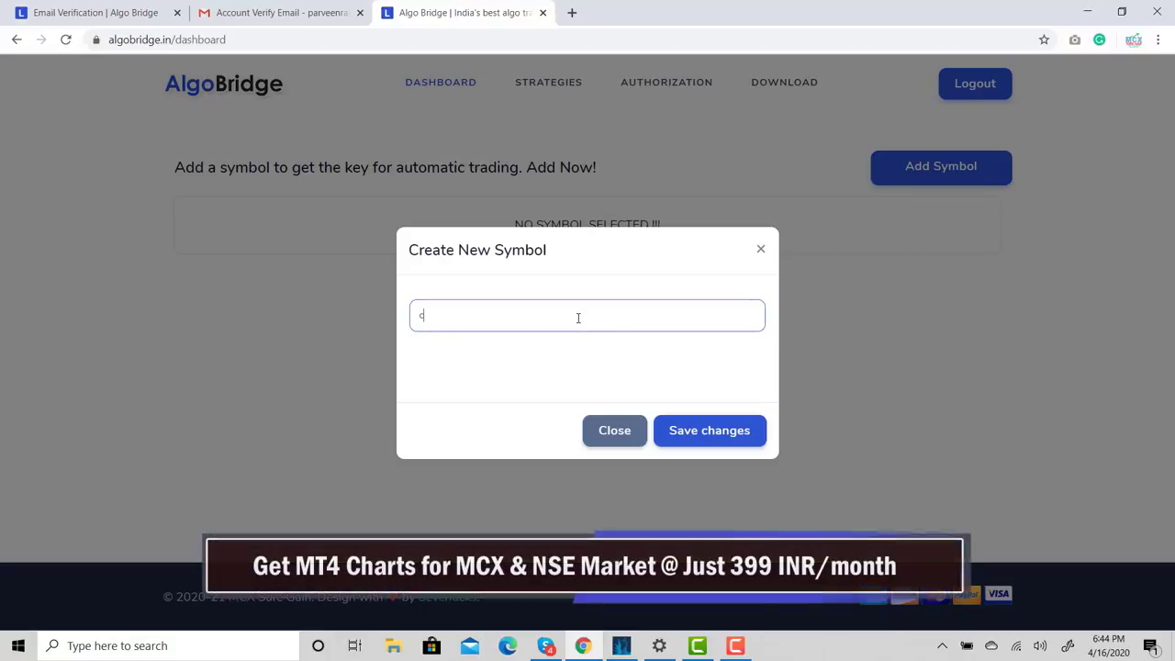
text(rudeoil)
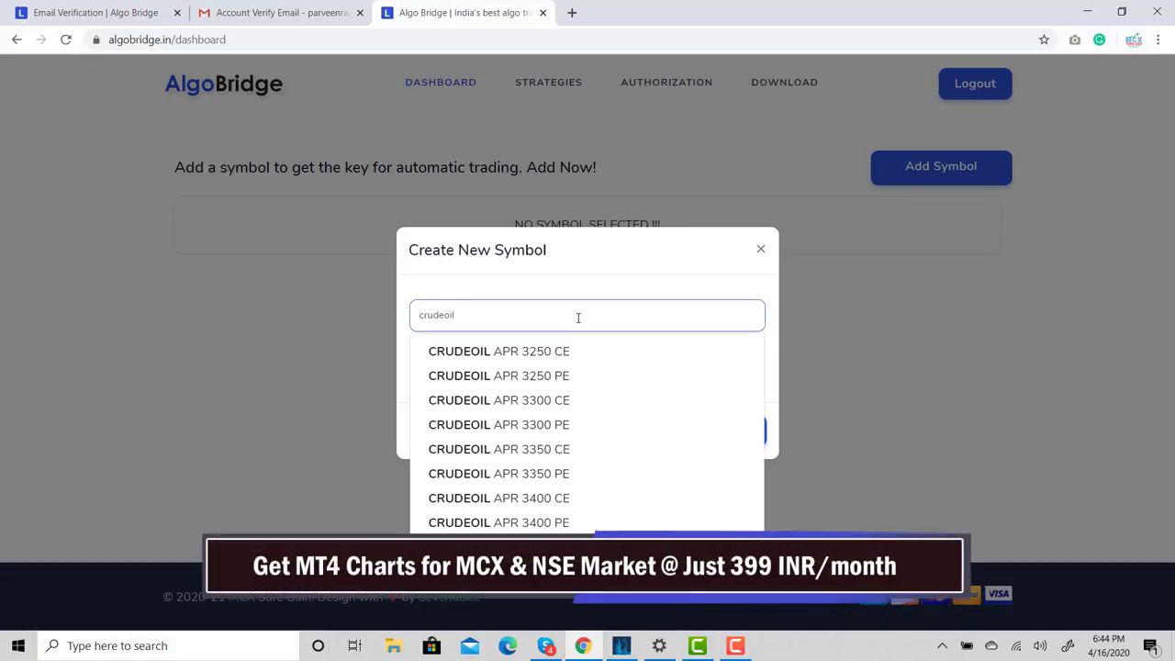
text( apr fut)
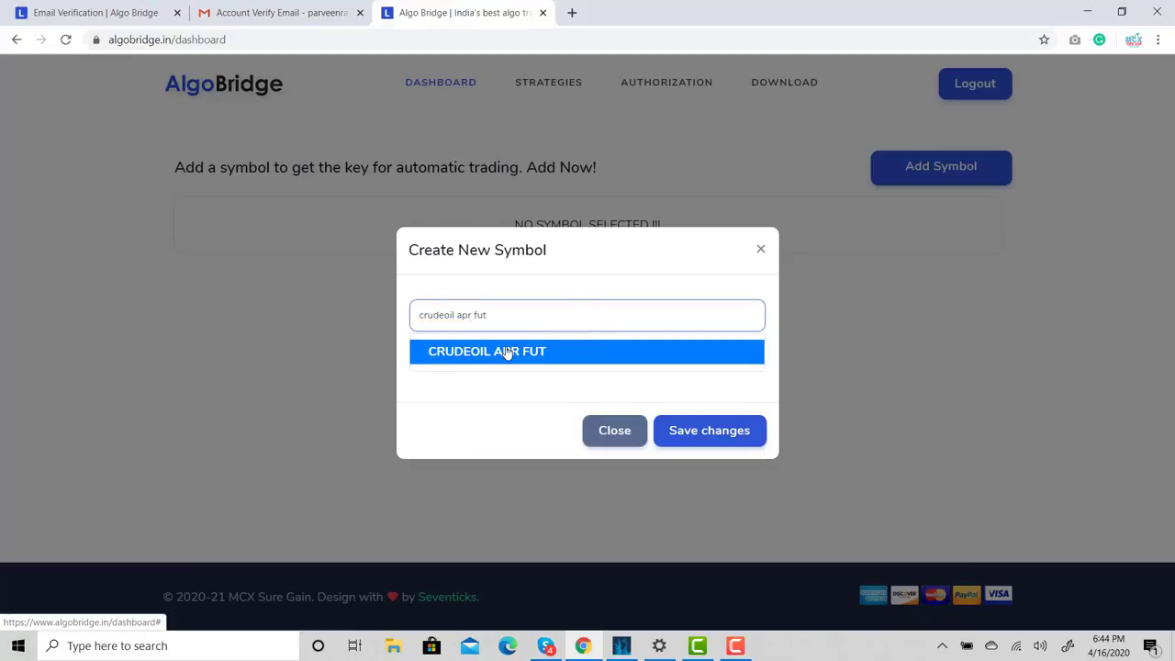
click(505, 350)
click(711, 471)
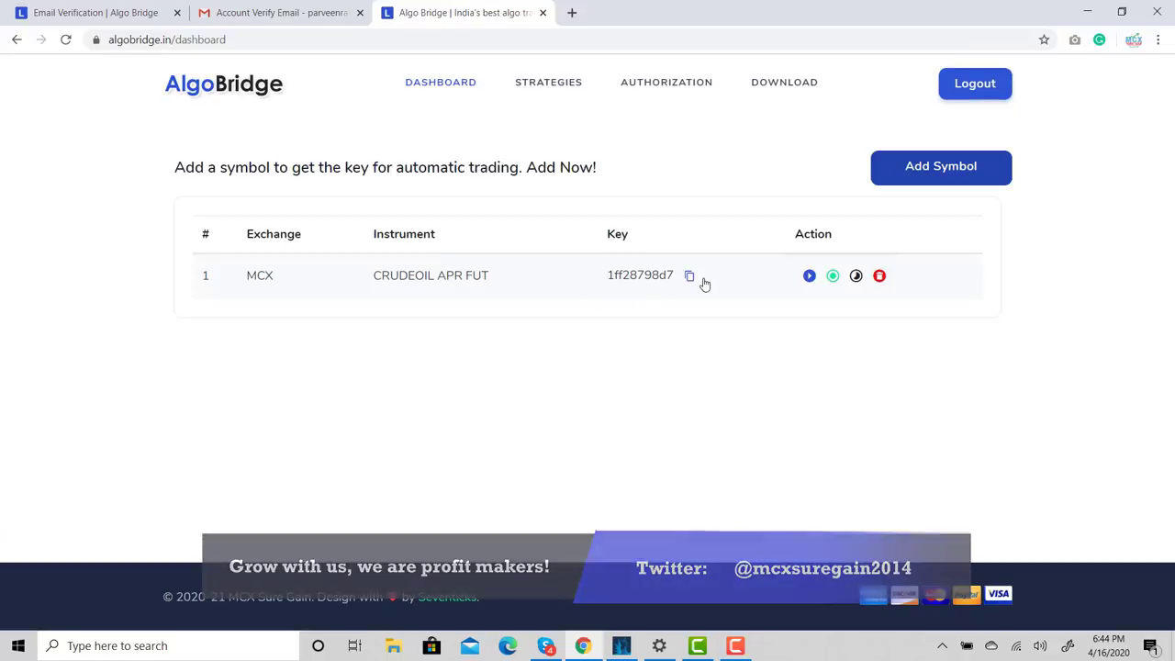
click(810, 279)
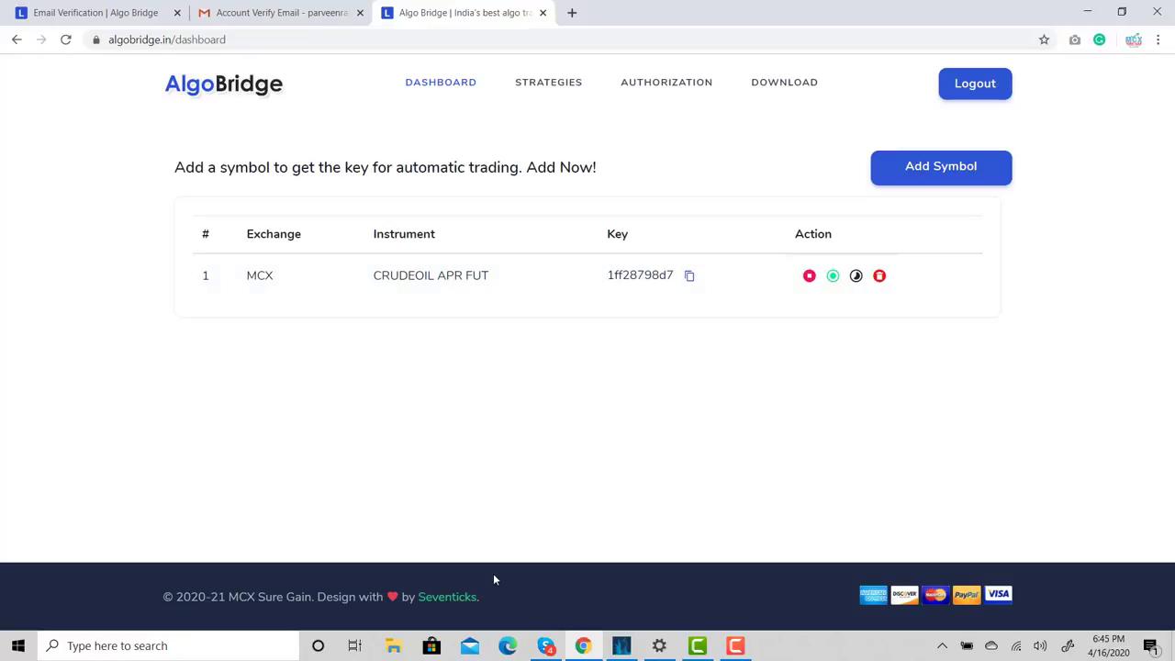
click(622, 646)
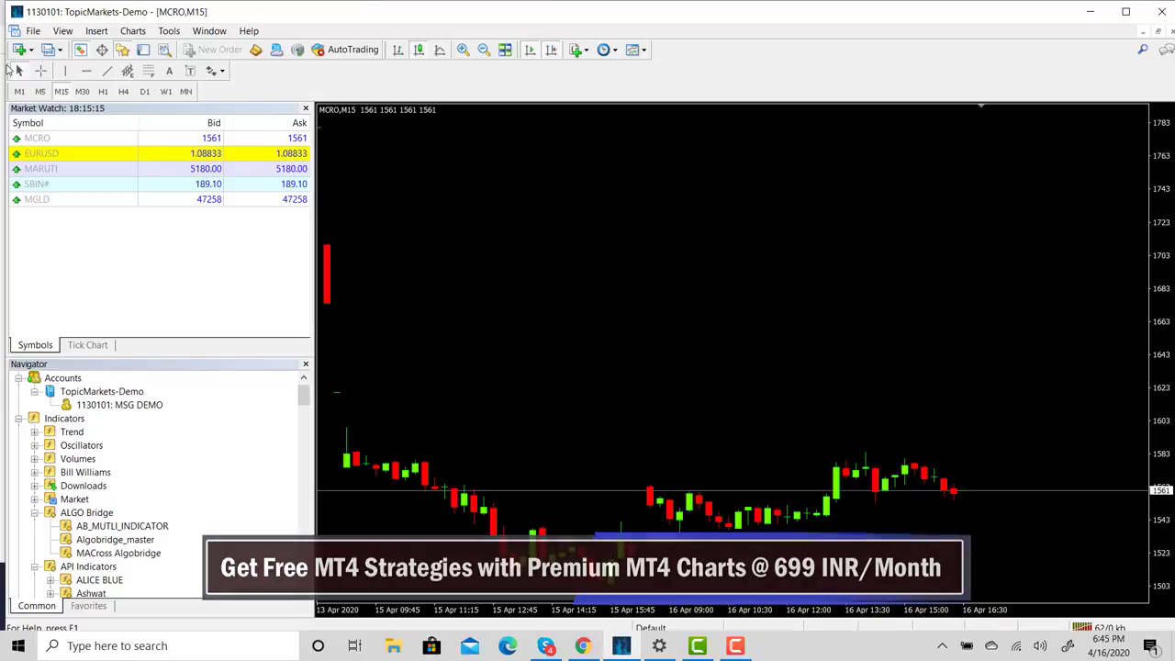
Dock the Line Studies and Timeframe toolbars on the top row and attach AB_MUTLI_INDICATOR to the chart
drag(321, 45, 661, 49)
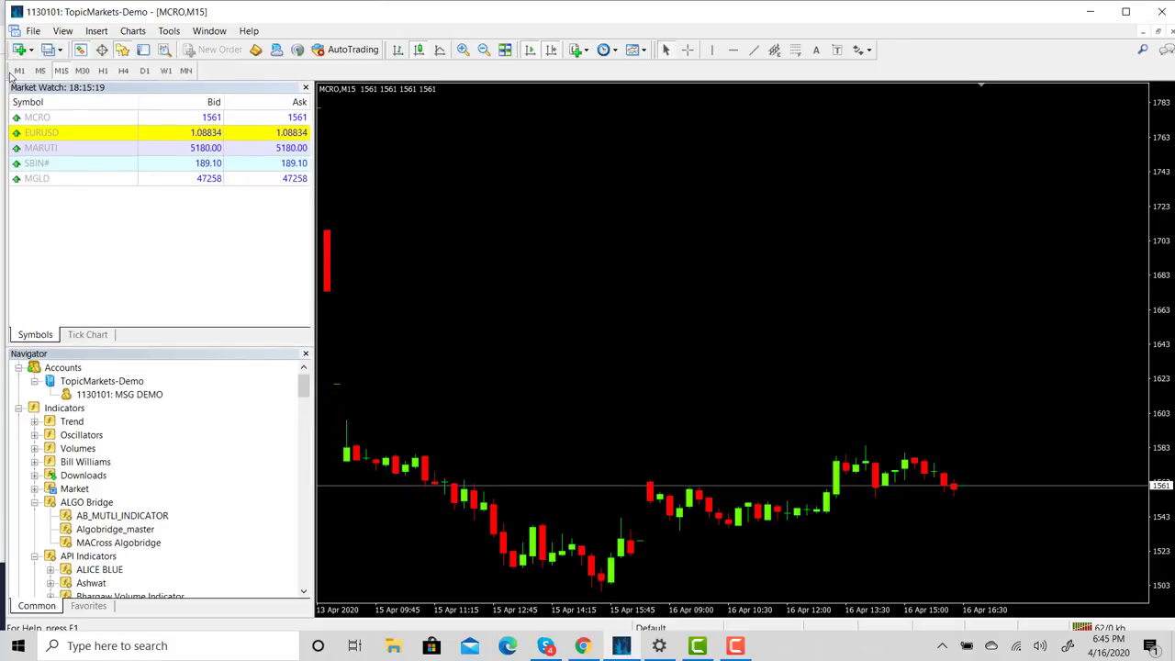
drag(10, 73, 851, 81)
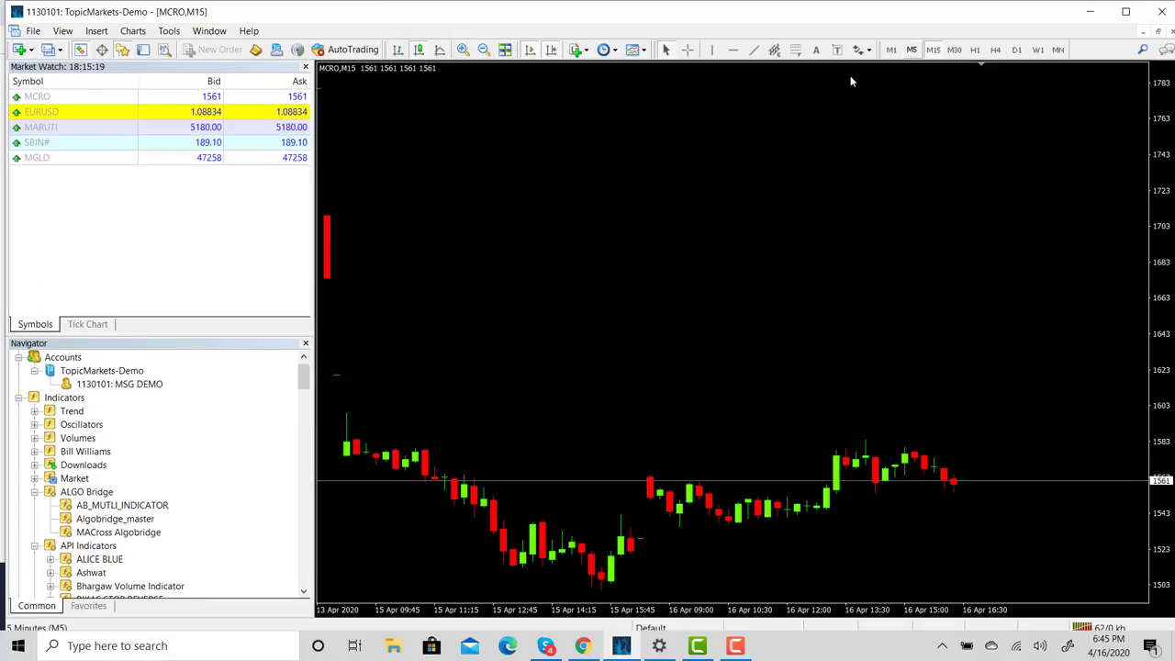
click(117, 505)
drag(117, 506, 520, 241)
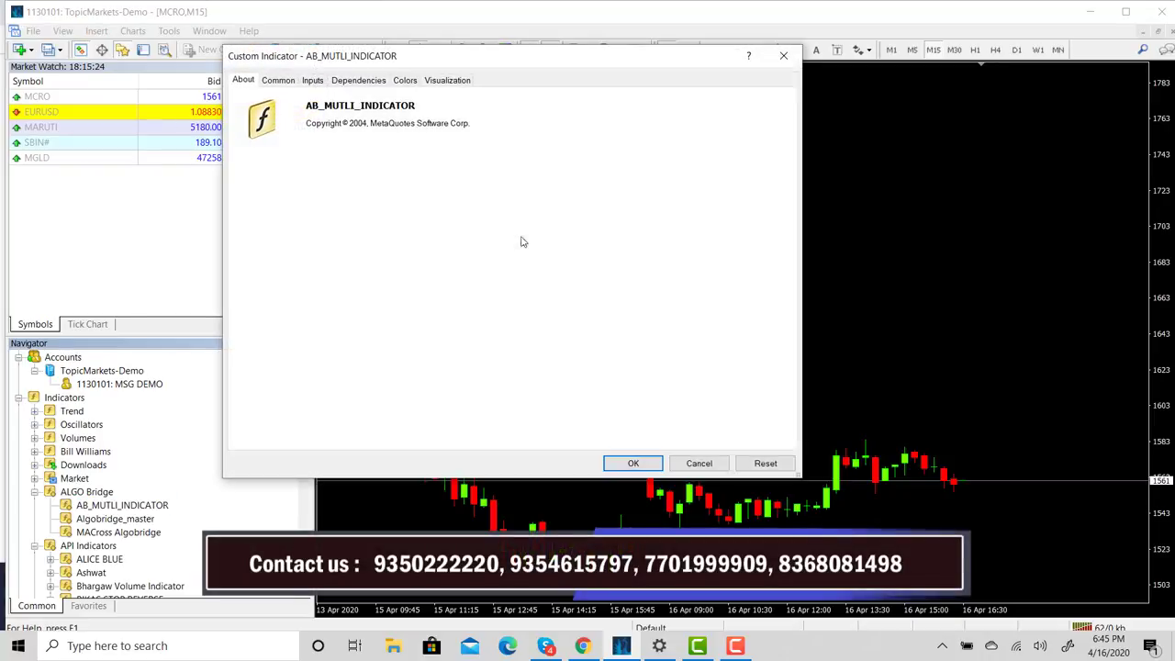
Show AB_MUTLI_INDICATOR's Inputs tab in an enlarged dialog and scroll through all parameters
click(318, 82)
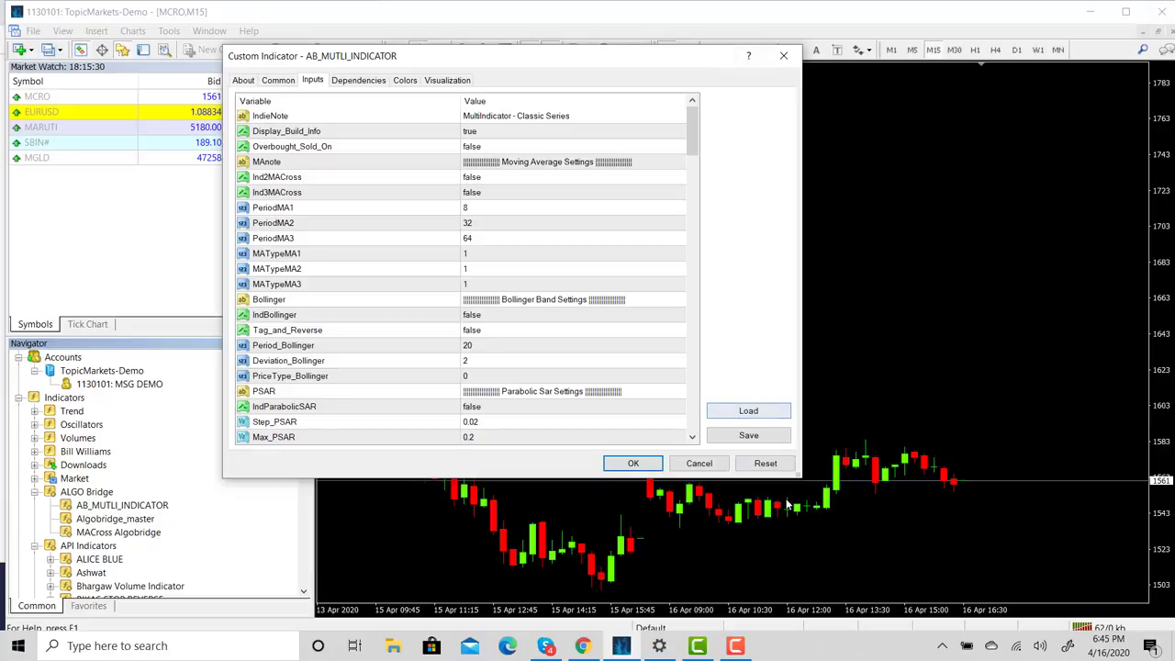
drag(800, 474, 861, 615)
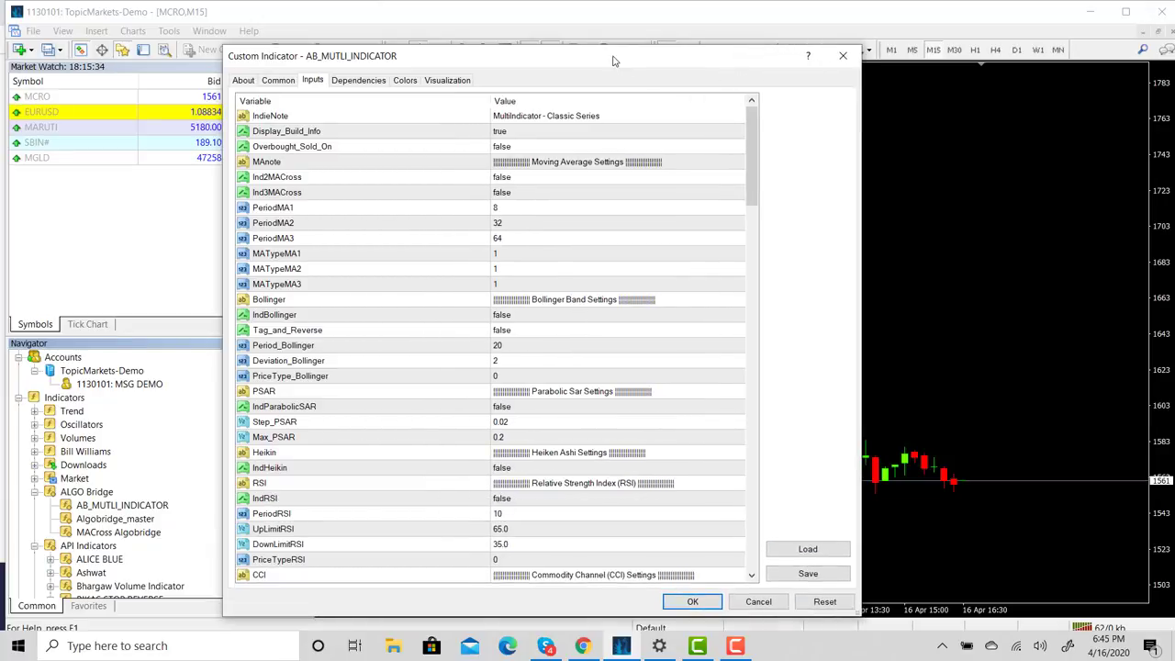
drag(615, 61, 616, 35)
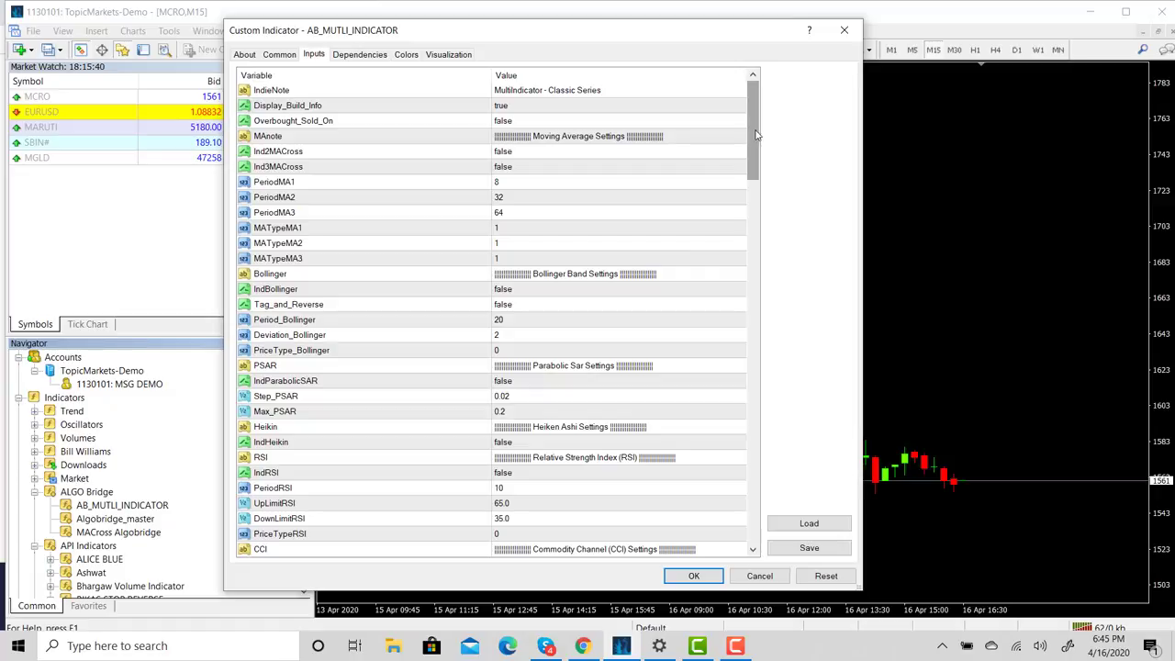
drag(756, 135, 781, 248)
scroll(786, 273, down, 4)
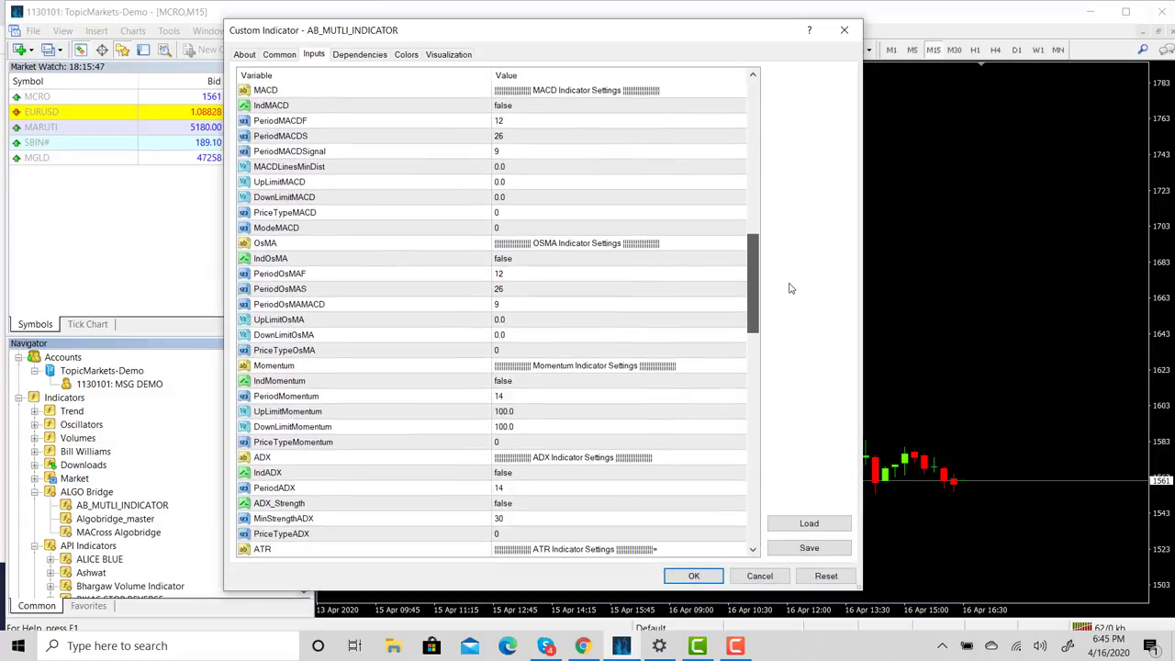
scroll(794, 309, down, 2)
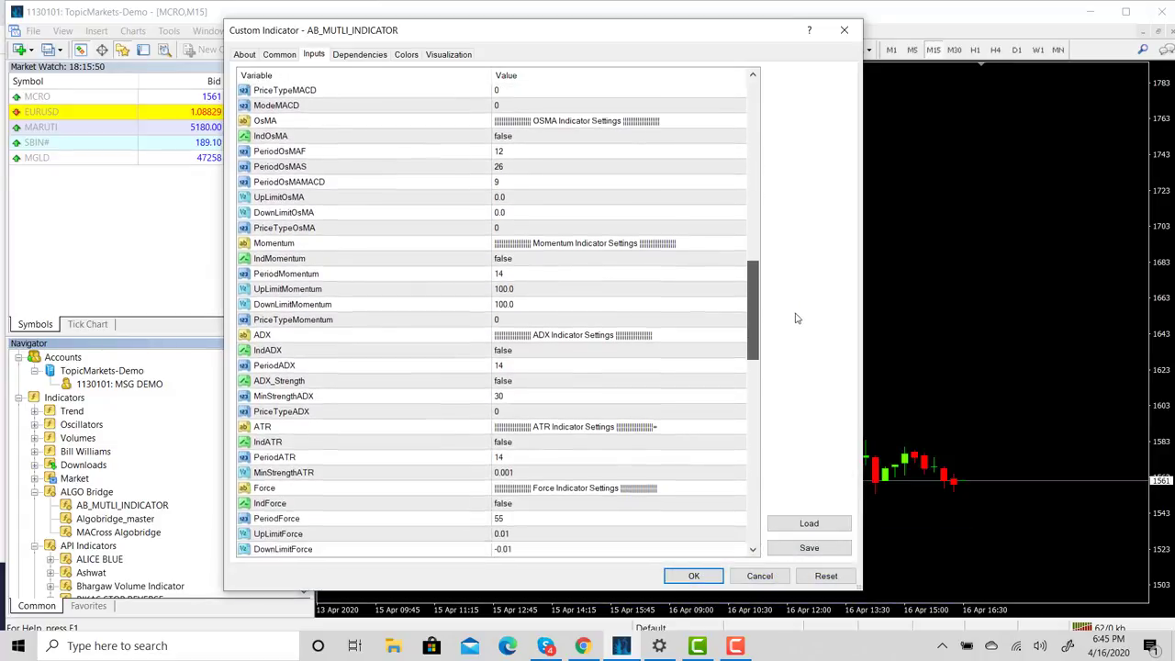
scroll(796, 326, down, 6)
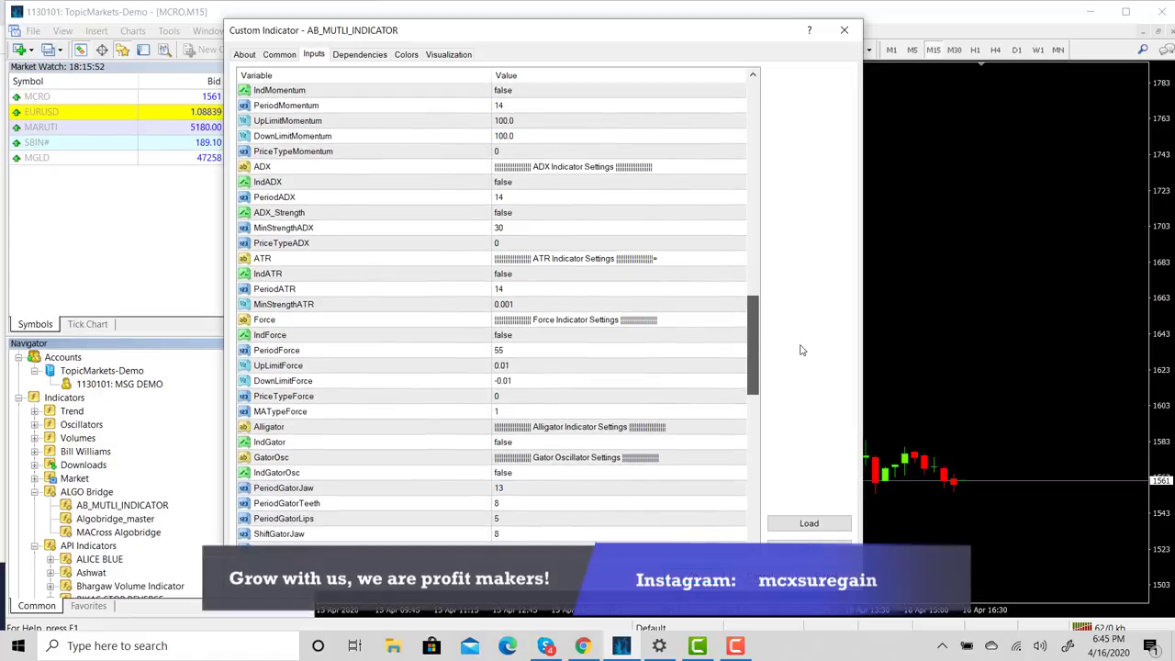
scroll(803, 385, down, 8)
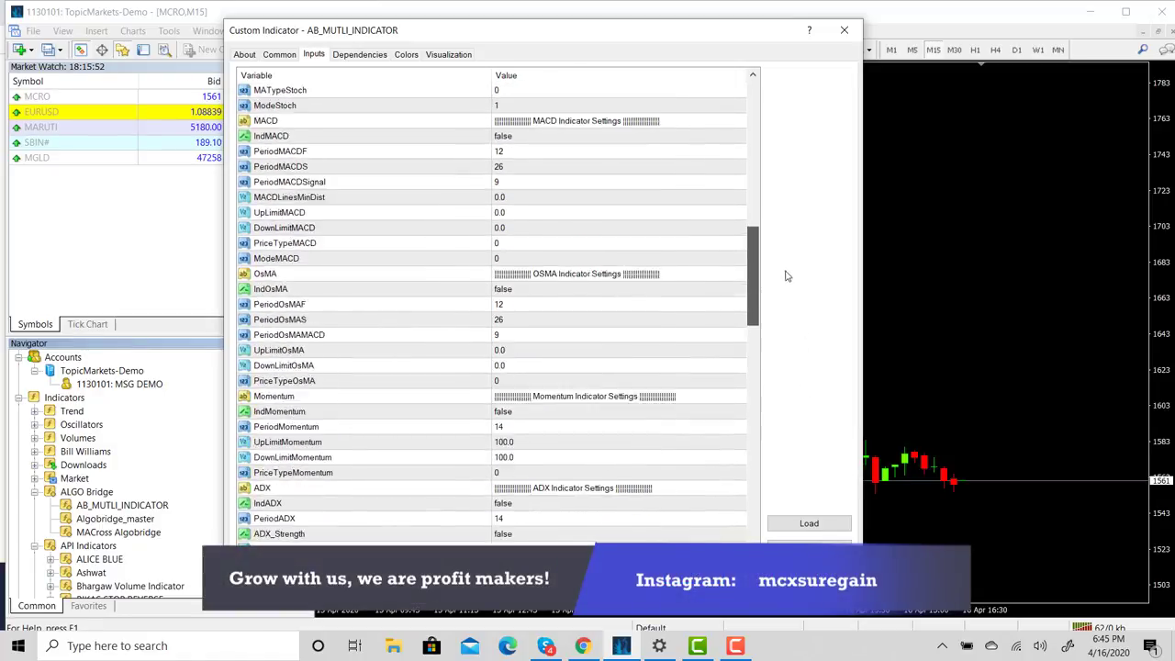
scroll(800, 463, up, 20)
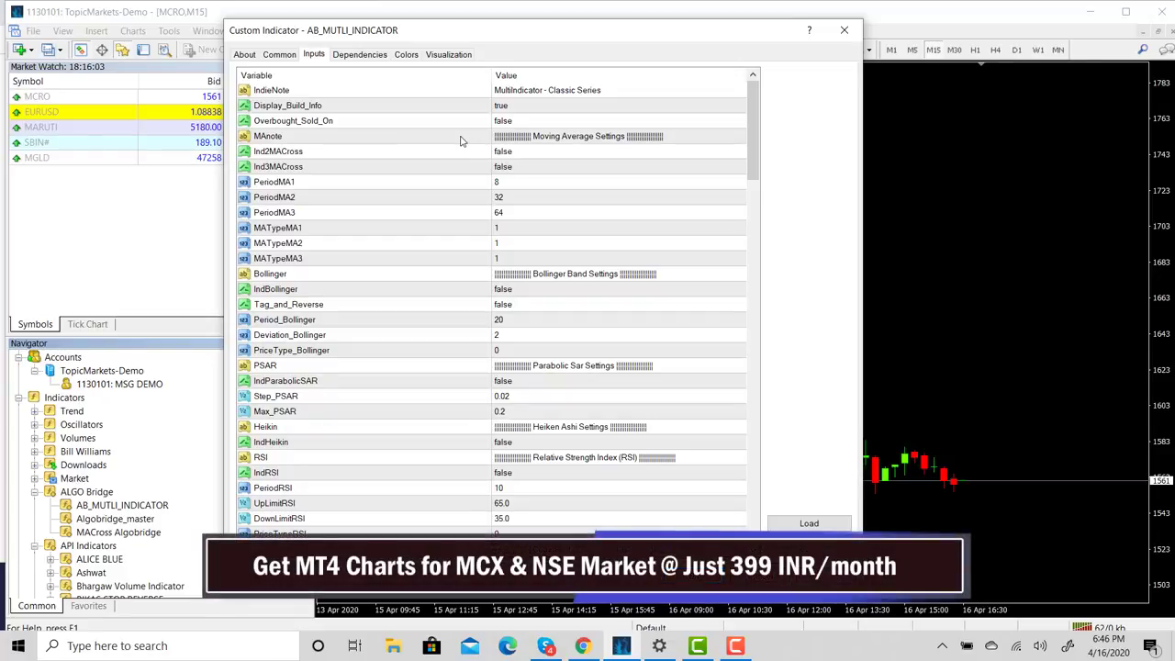
Set Ind2MACross to true and PeriodMA1 to 25, then begin editing PeriodMA2
click(516, 152)
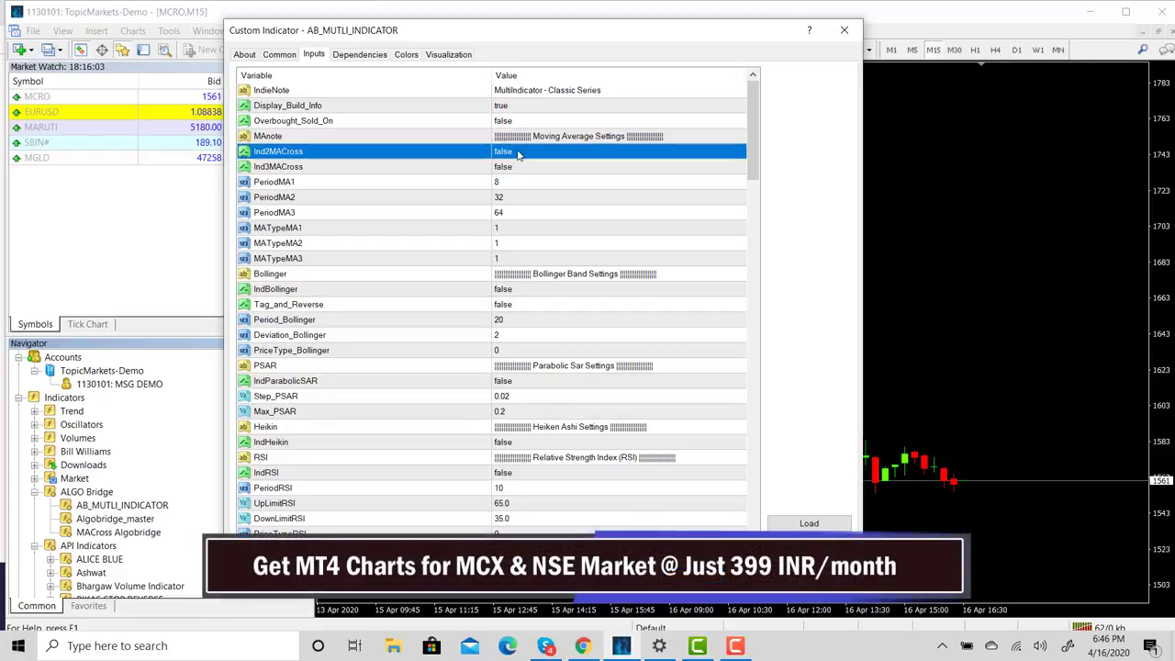
click(516, 152)
click(505, 175)
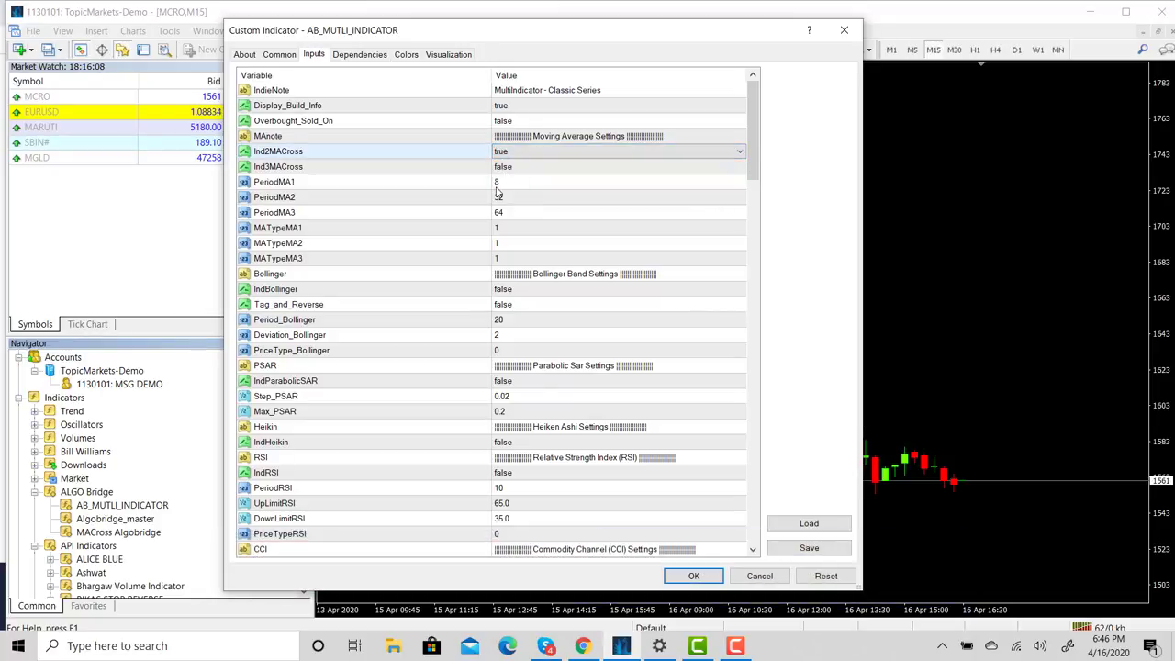
double_click(504, 184)
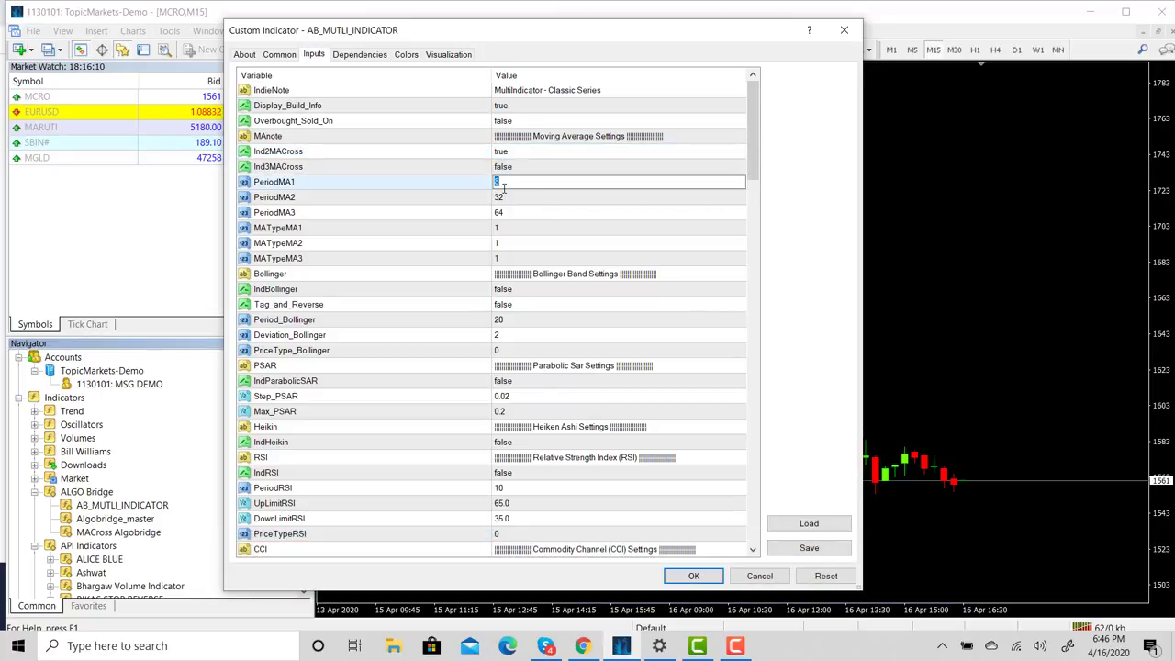
text(25)
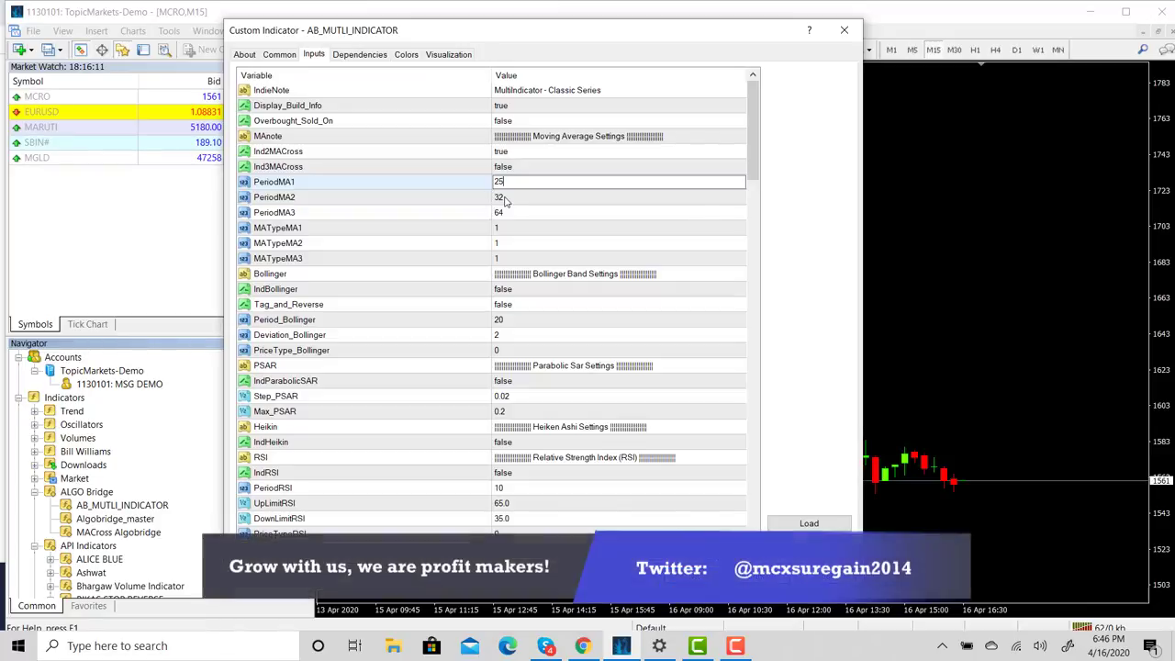
double_click(503, 197)
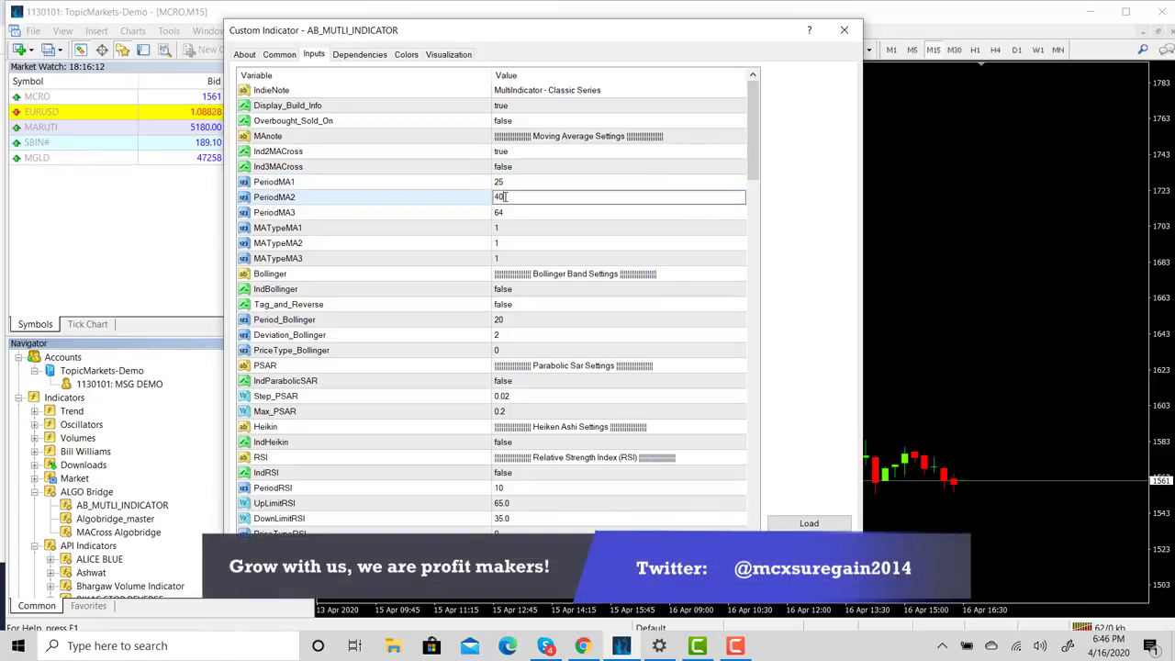